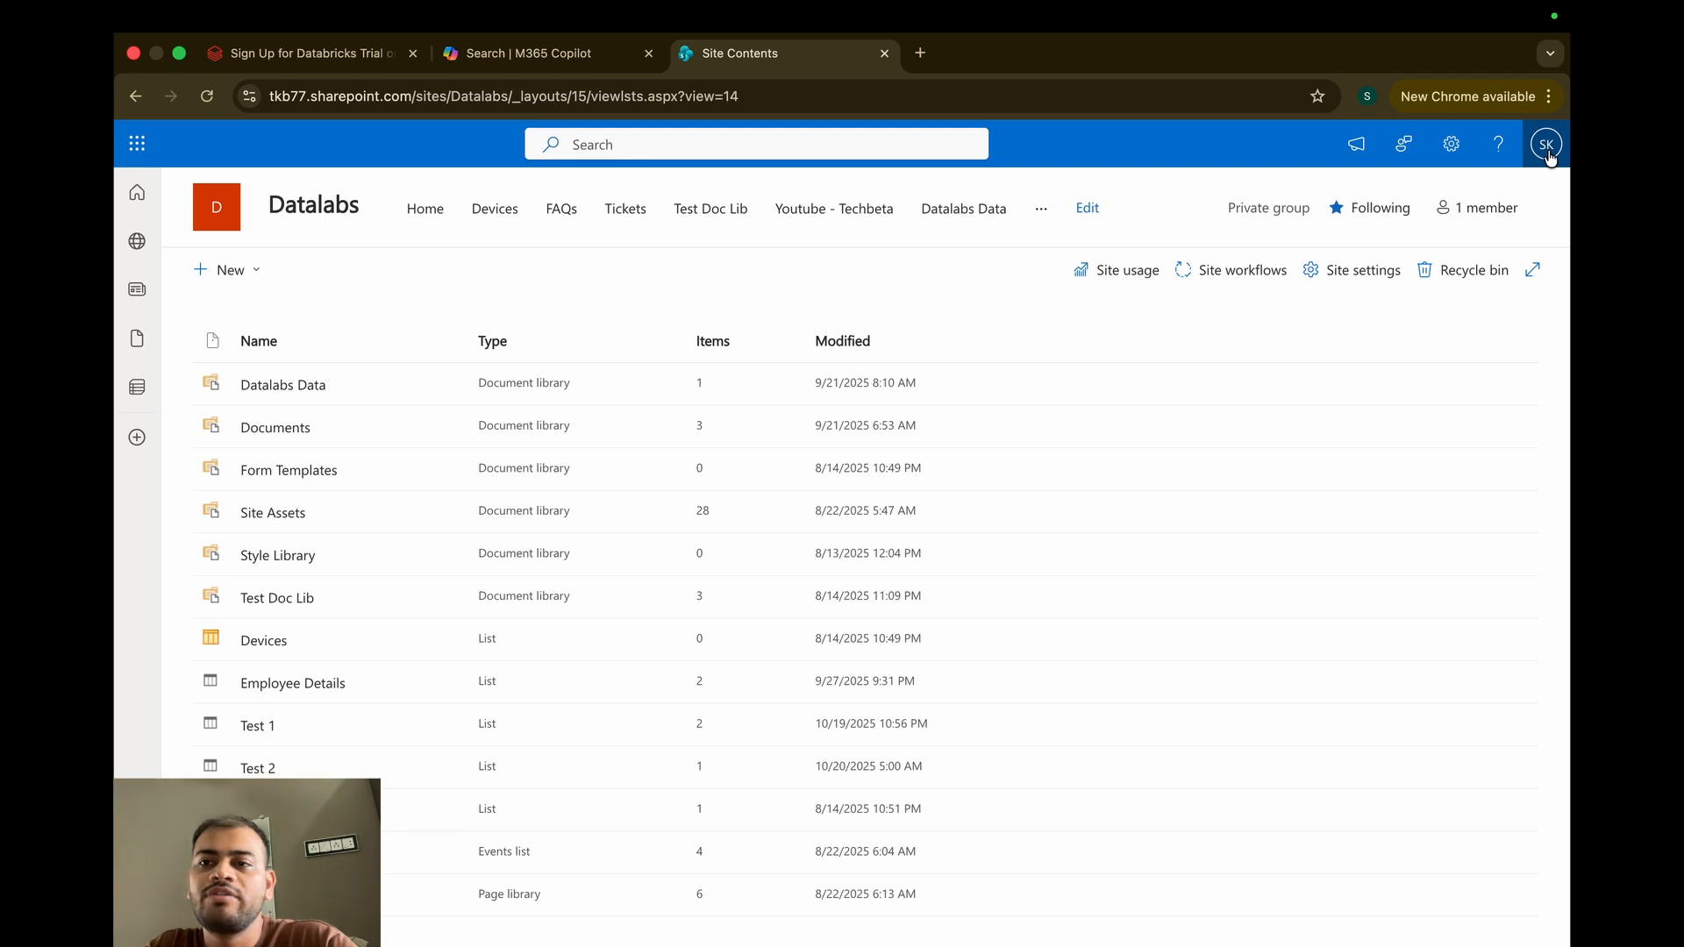
Step: Check the Datalabs site access of the other account in the incognito window, and return to the site contents
{"action": "left_click", "coordinate": [1550, 158]}
{"action": "key", "text": "ctrl+Right"}
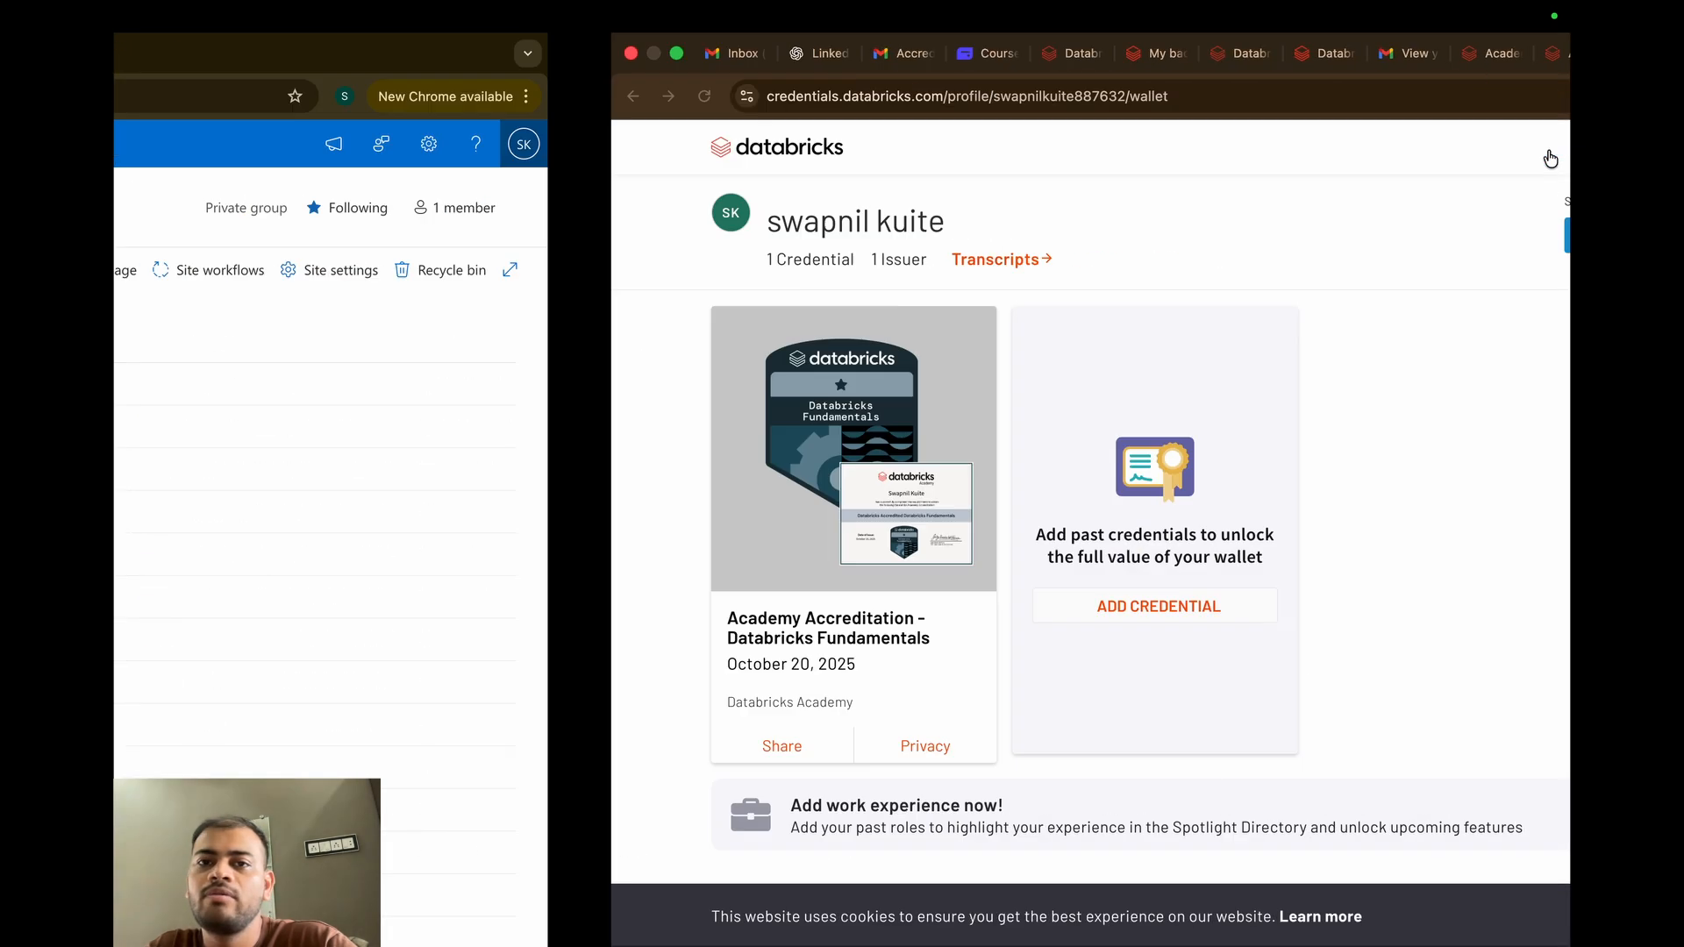
{"action": "key", "text": "ctrl+Right"}
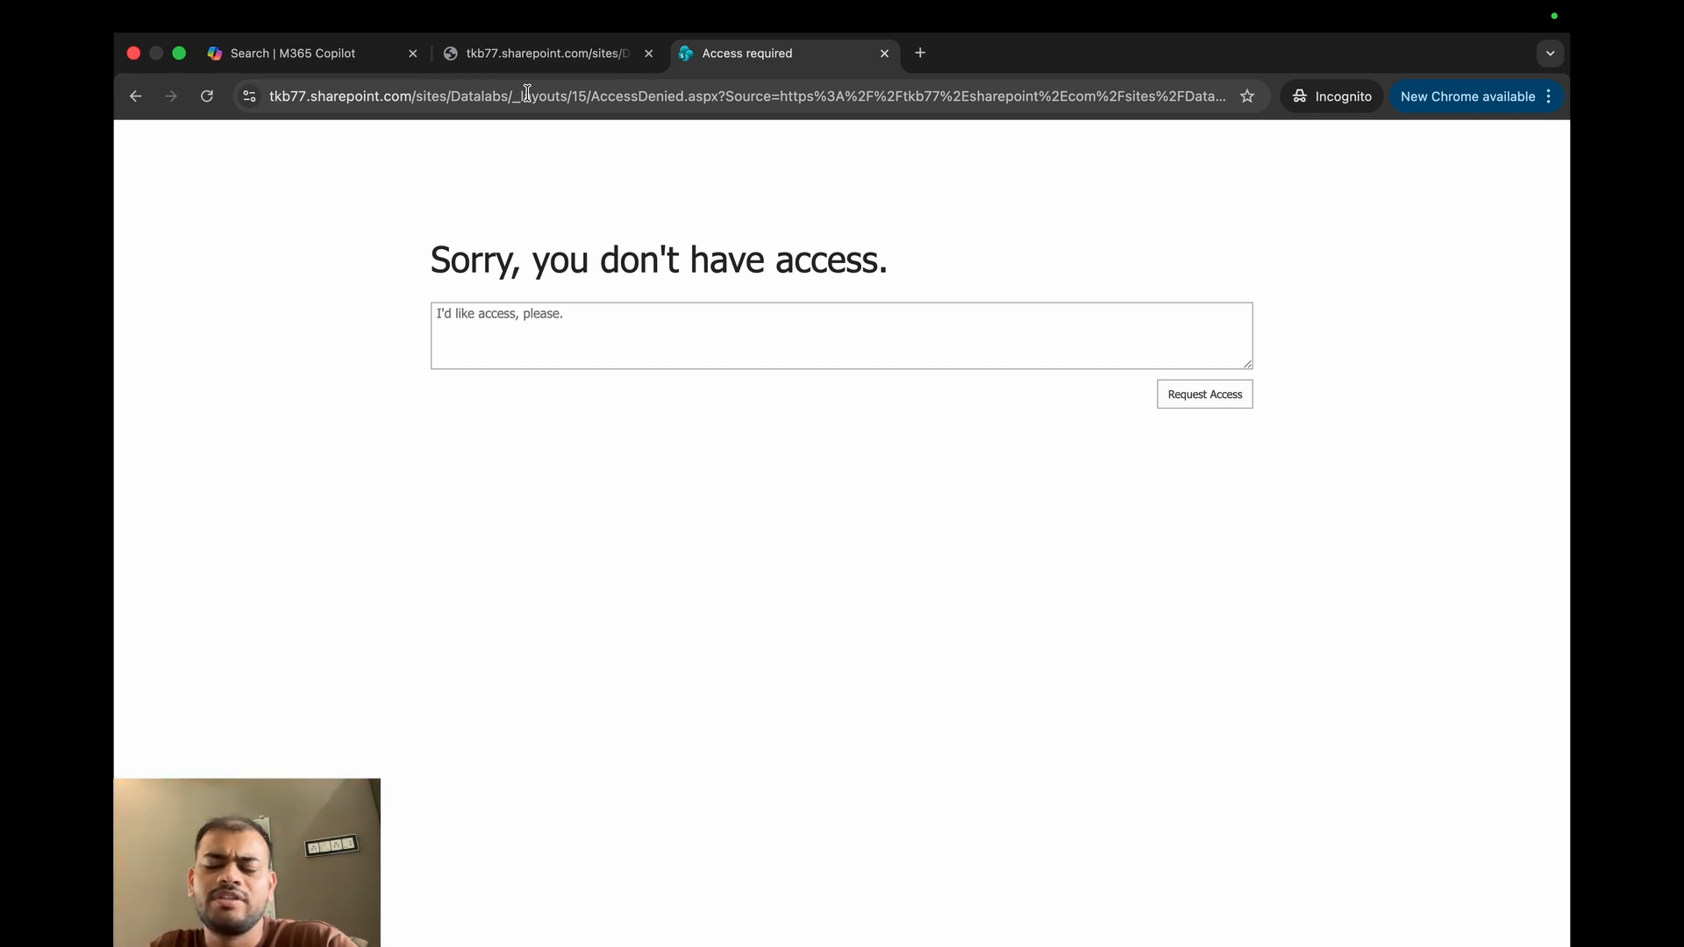
{"action": "key", "text": "ctrl+Left"}
{"action": "key", "text": "ctrl+Left"}
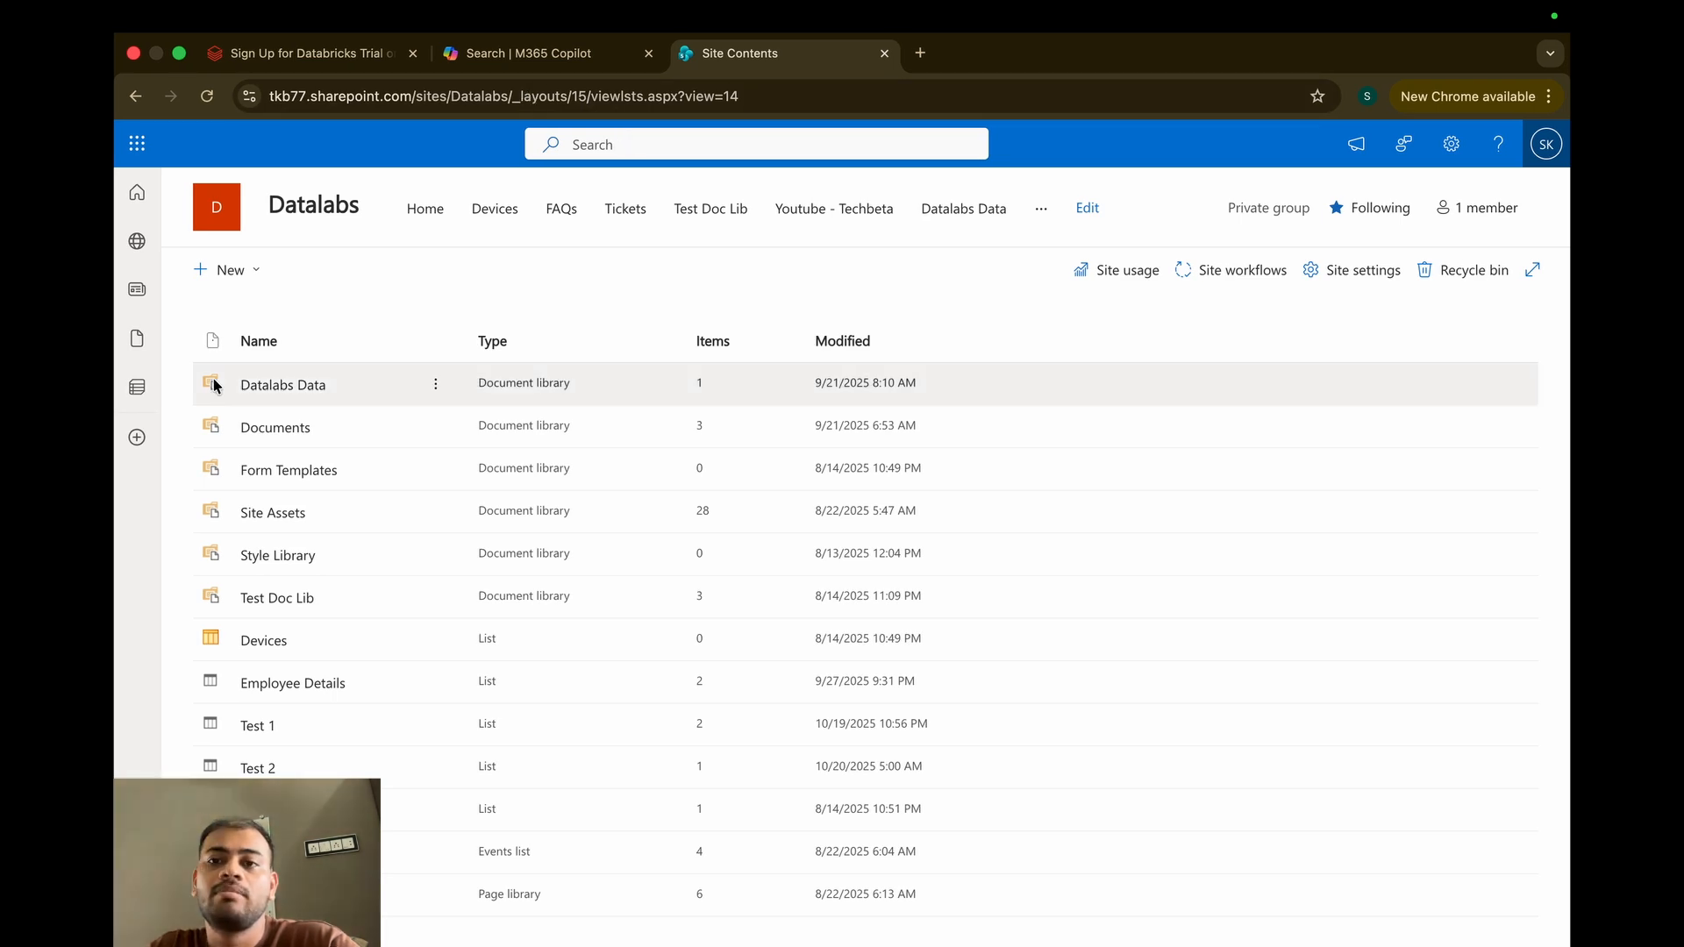
Step: Open the permissions page of the Test 1 list through its list settings
{"action": "scroll", "coordinate": [251, 594], "scroll_direction": "up", "scroll_amount": 1}
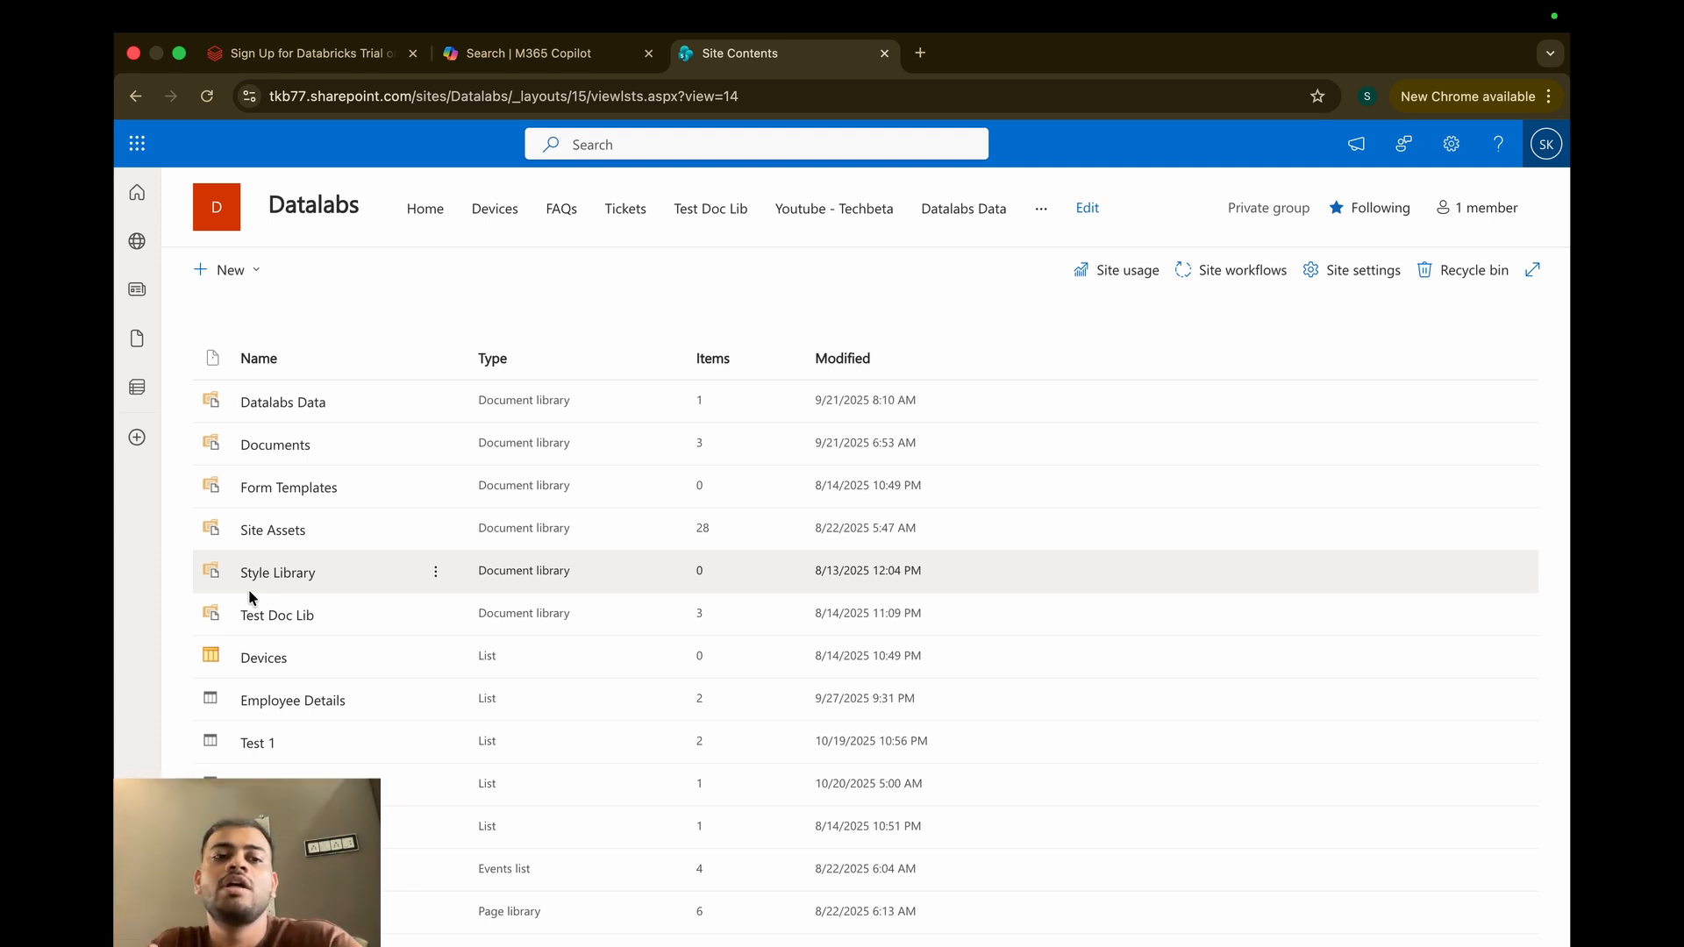
{"action": "left_click", "coordinate": [260, 744]}
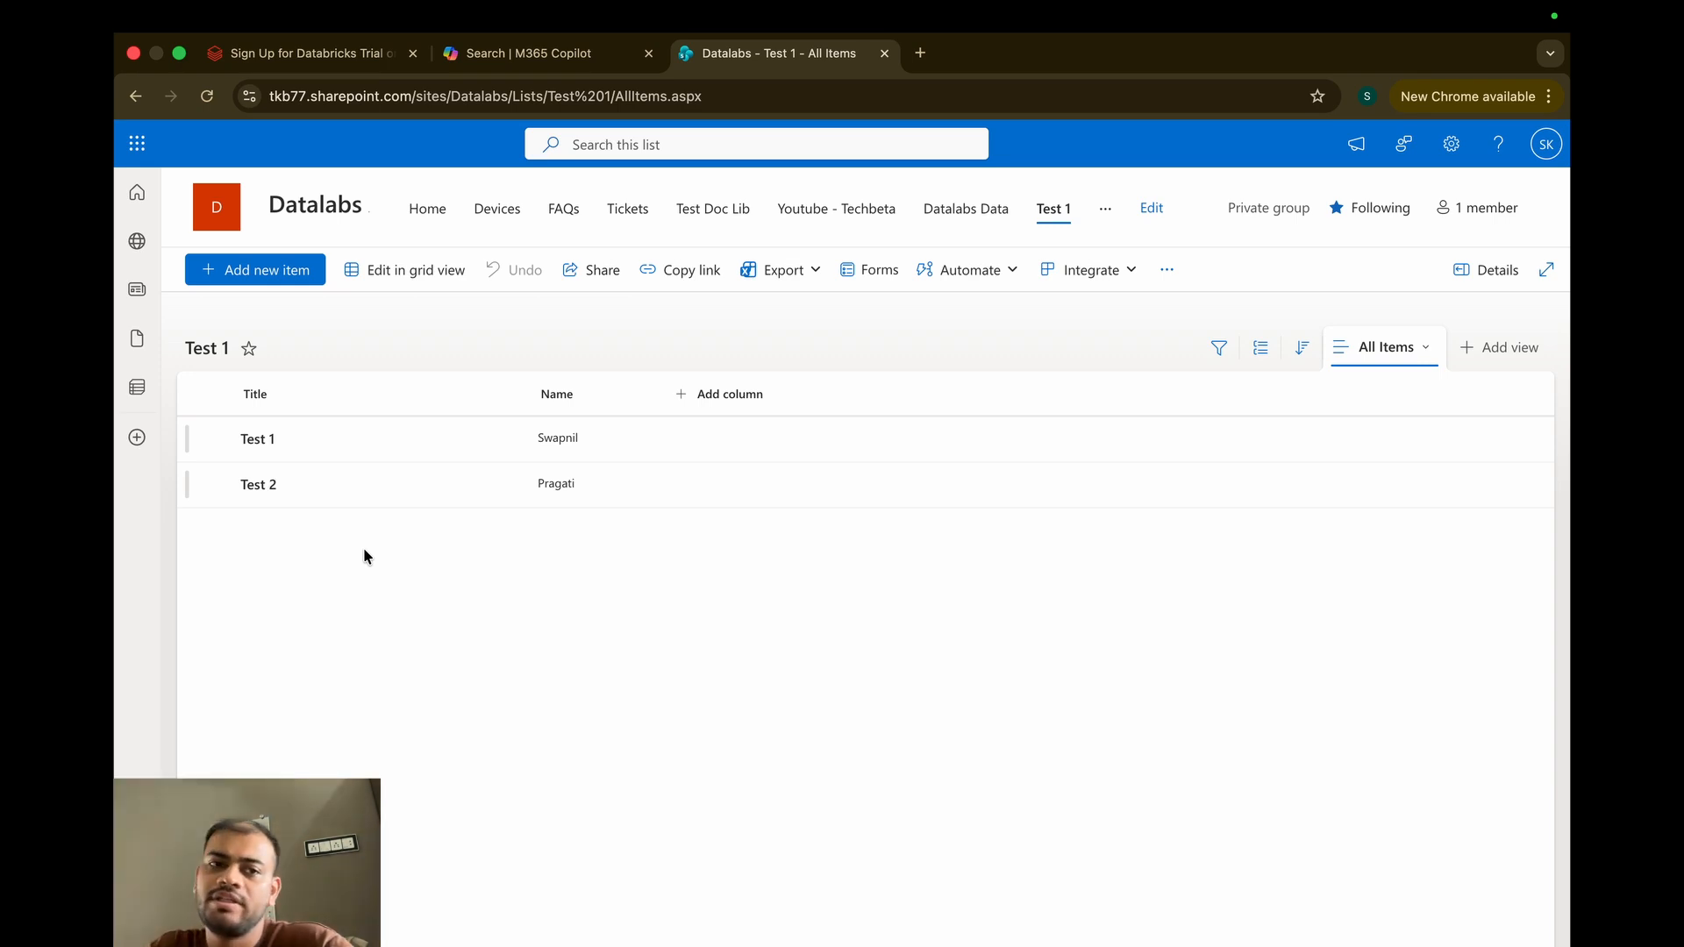
{"action": "left_click", "coordinate": [1450, 147]}
{"action": "left_click", "coordinate": [1306, 326]}
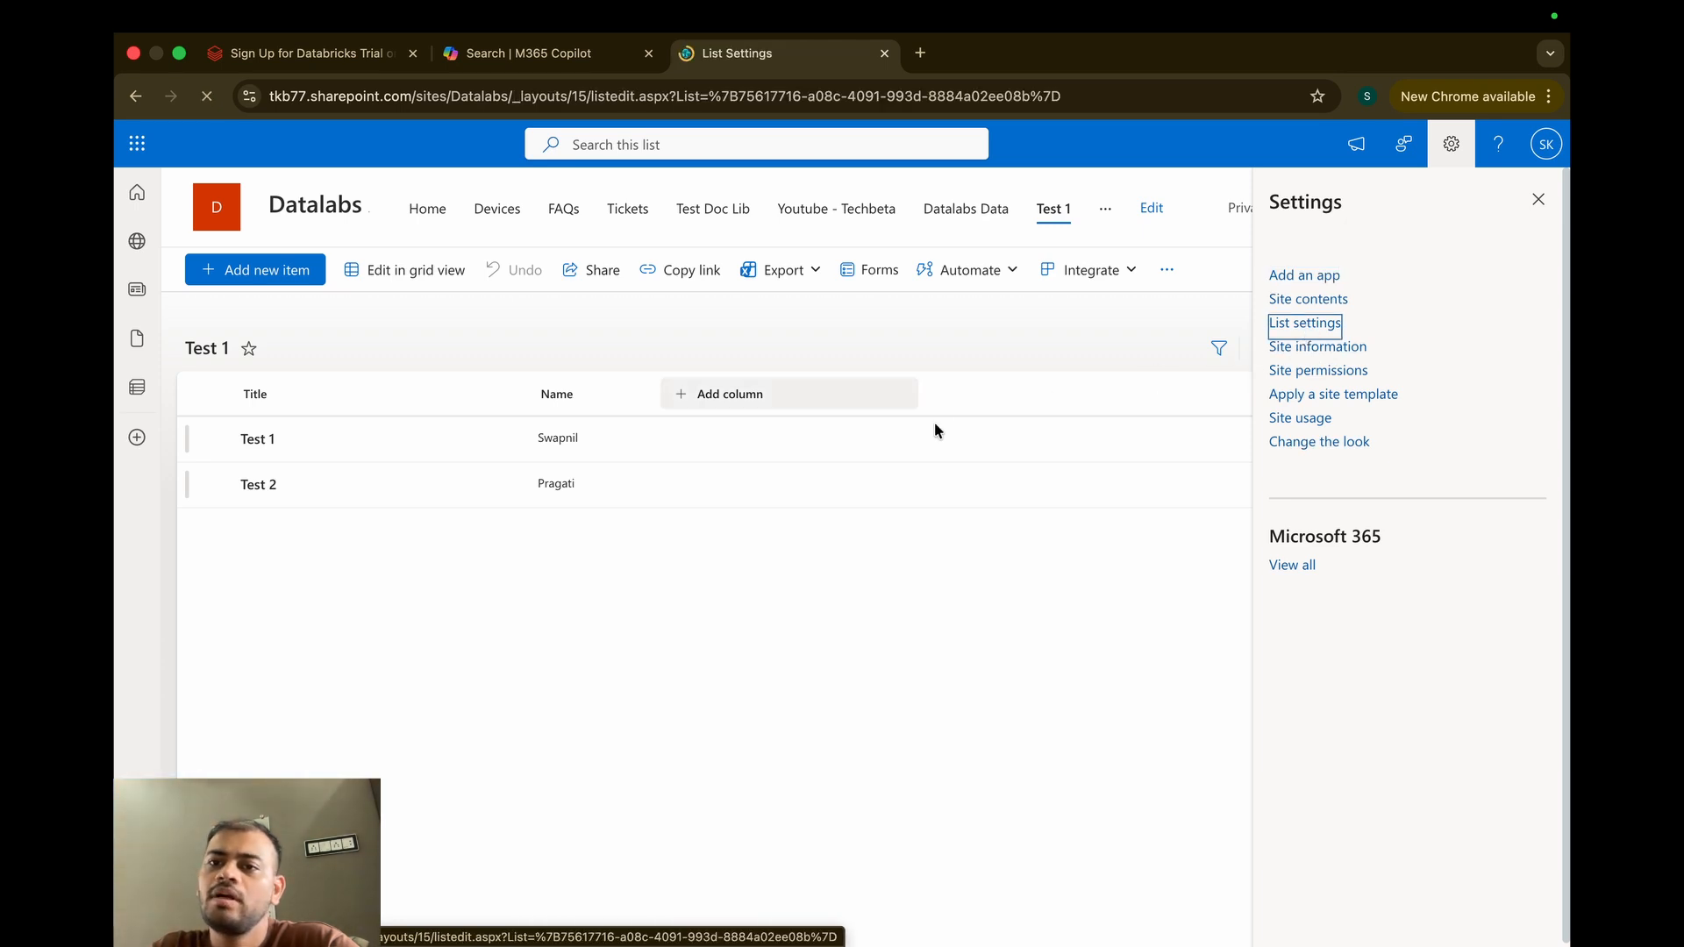
{"action": "left_click", "coordinate": [831, 497]}
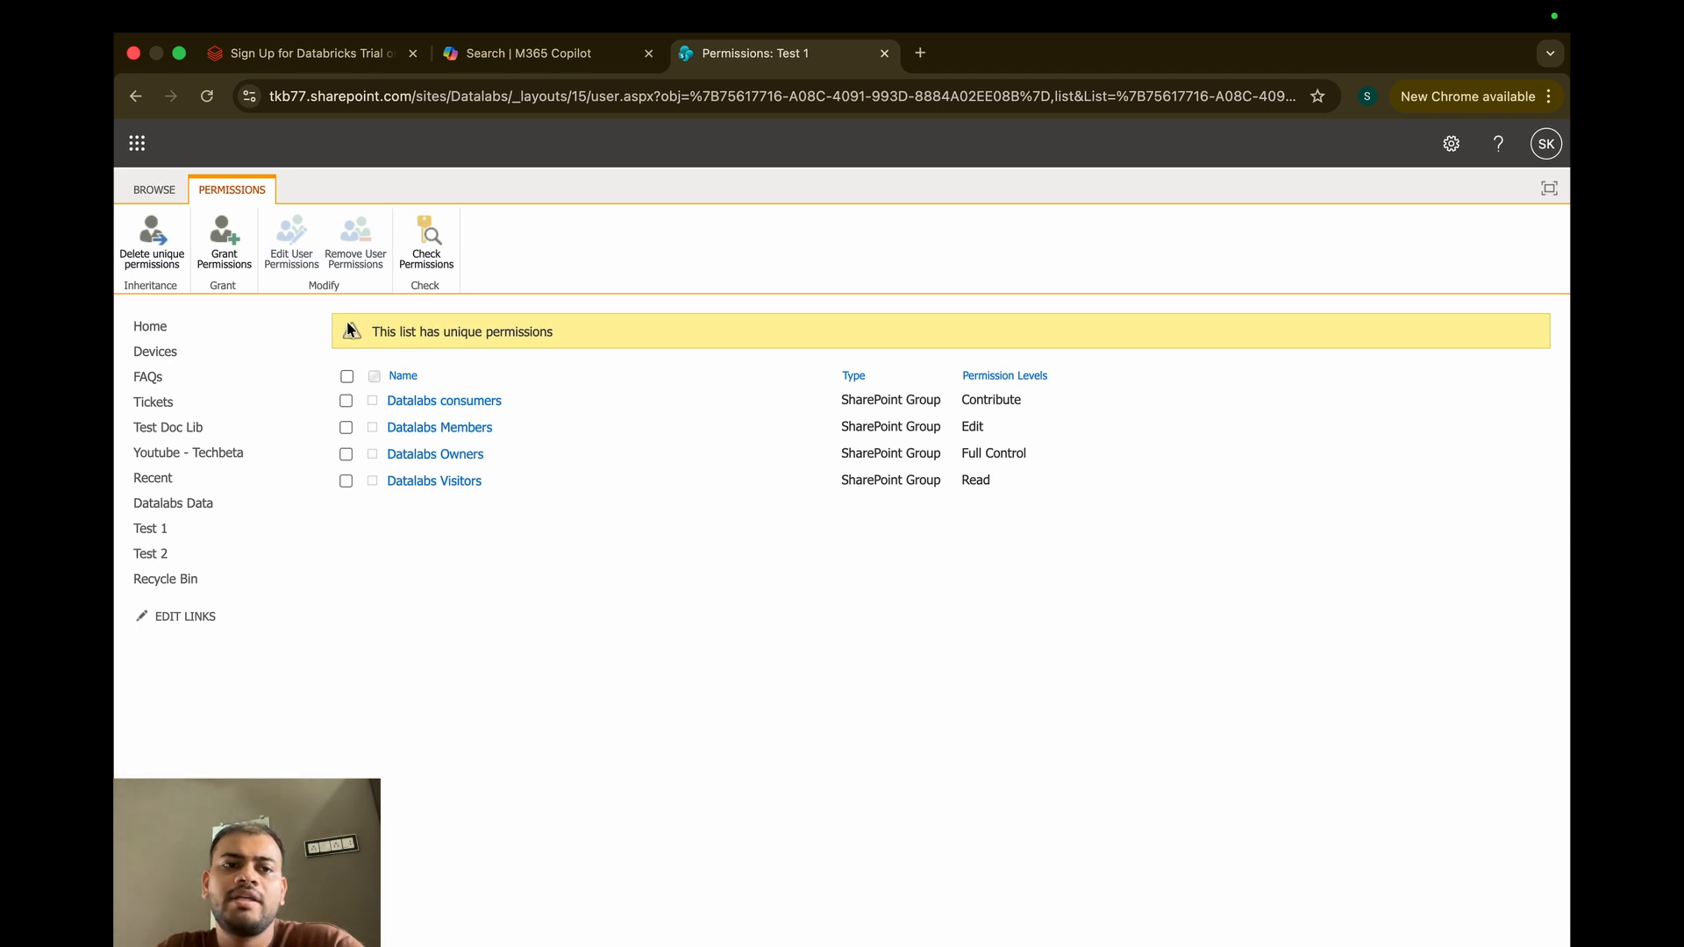
Step: Share the Test 1 list with the intern's account at the Contribute permission level, sending an email invitation
{"action": "left_click", "coordinate": [224, 235]}
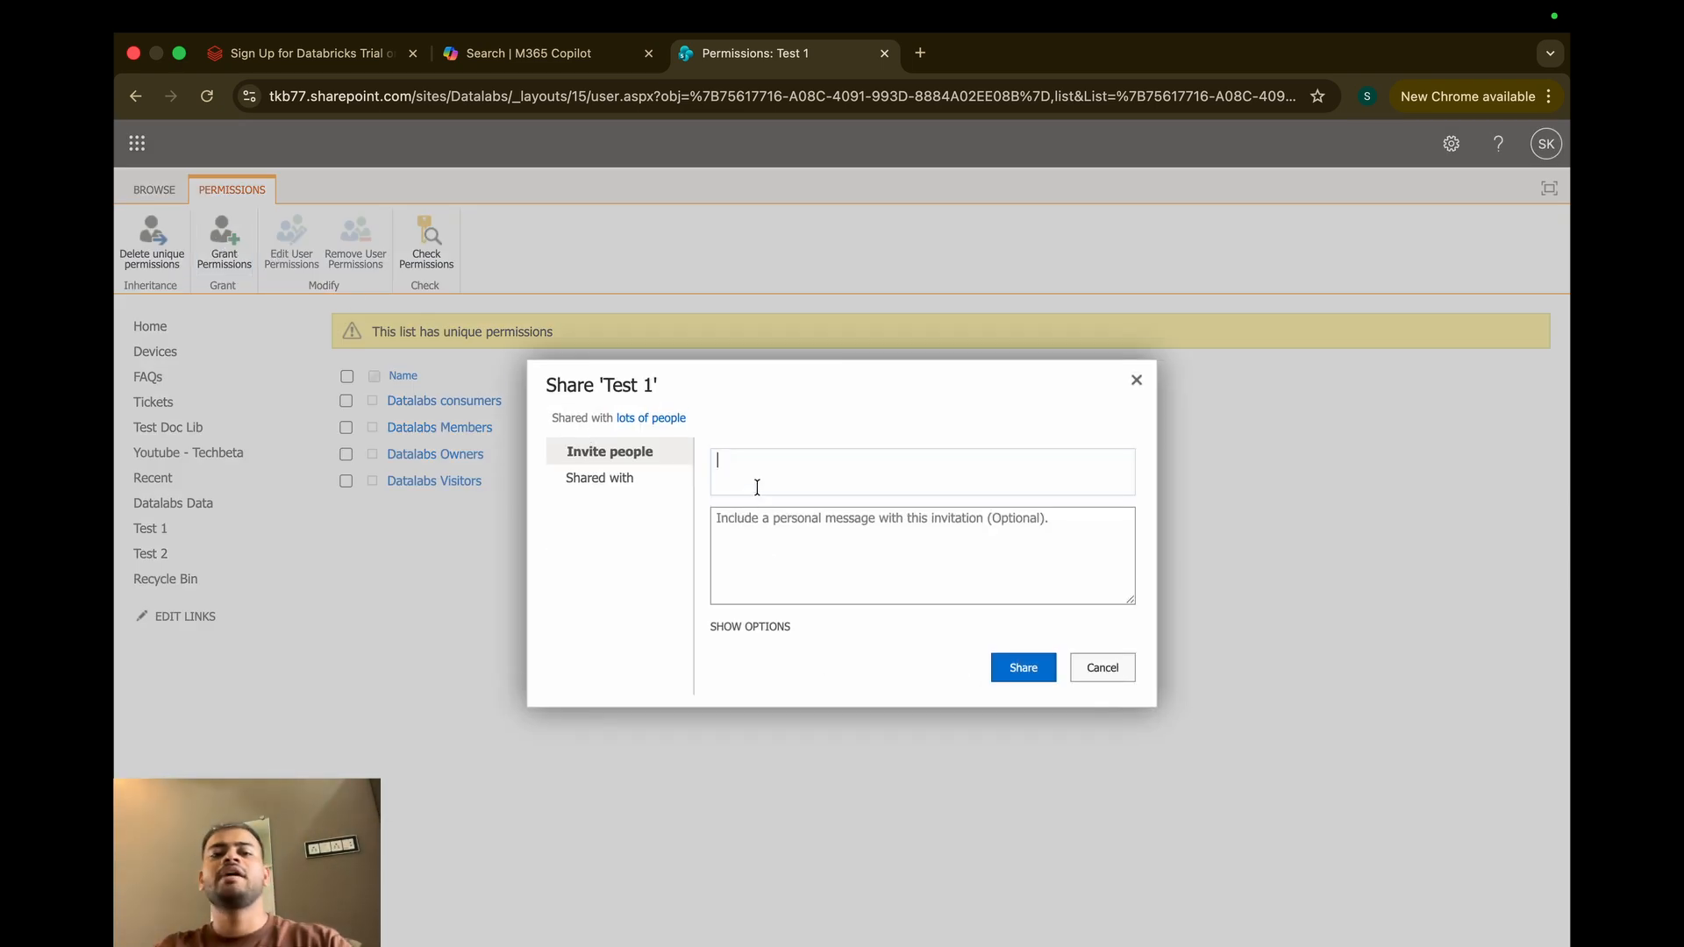
{"action": "type", "text": "pragati"}
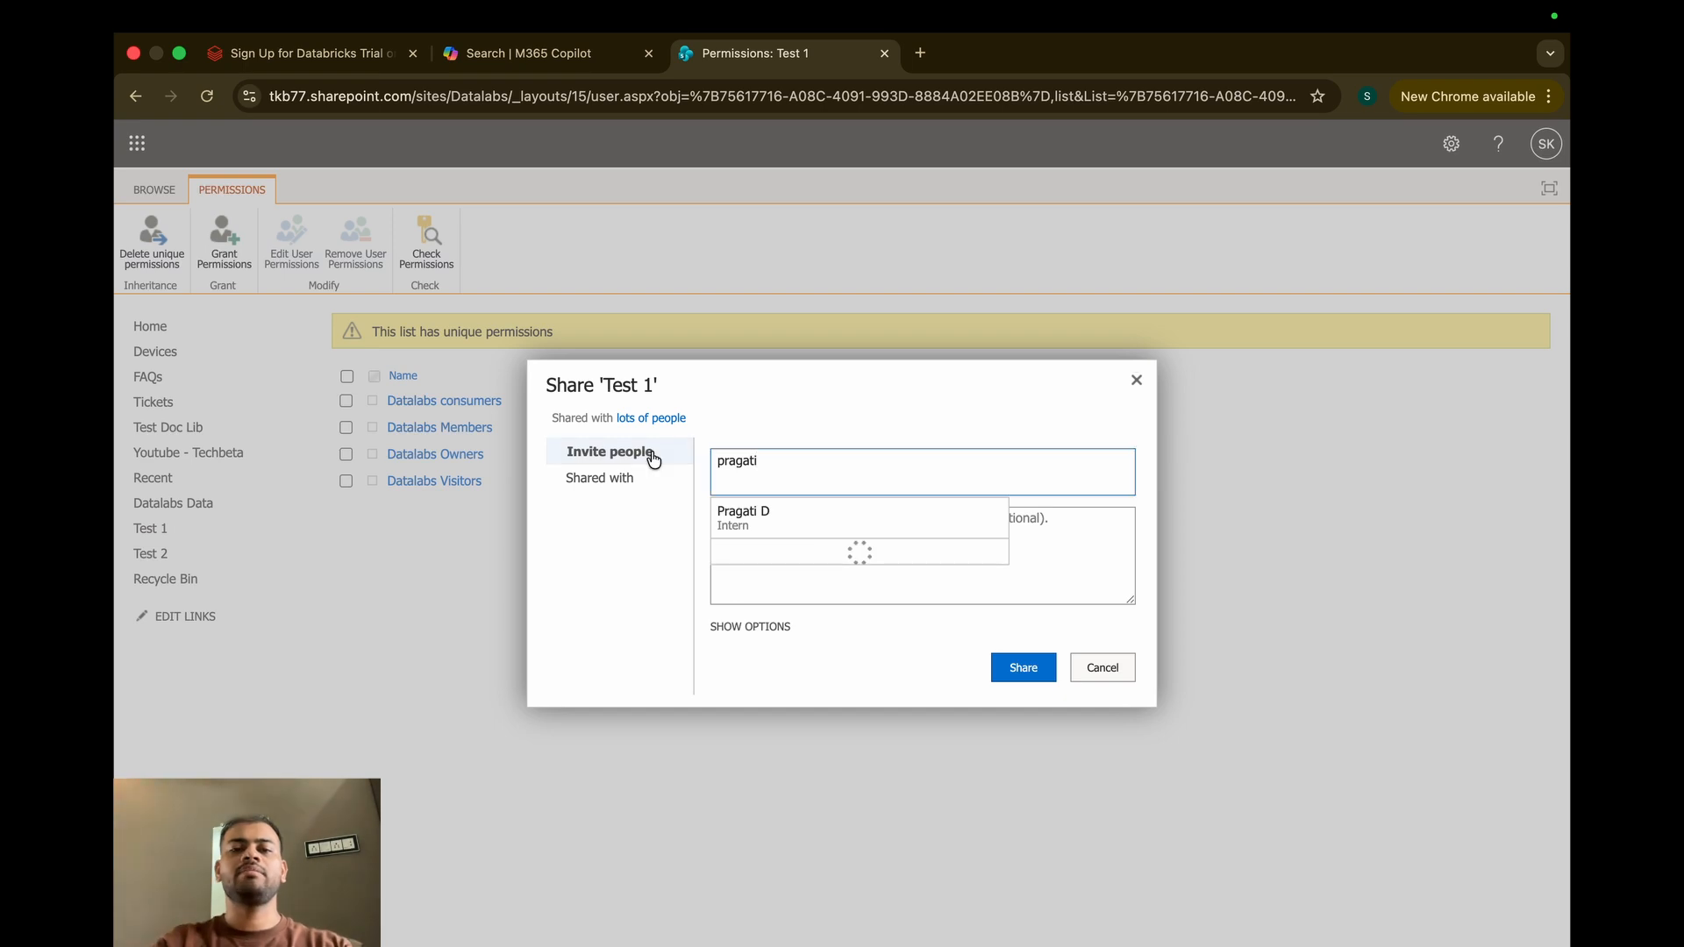
{"action": "left_click", "coordinate": [745, 523]}
{"action": "left_click", "coordinate": [817, 543]}
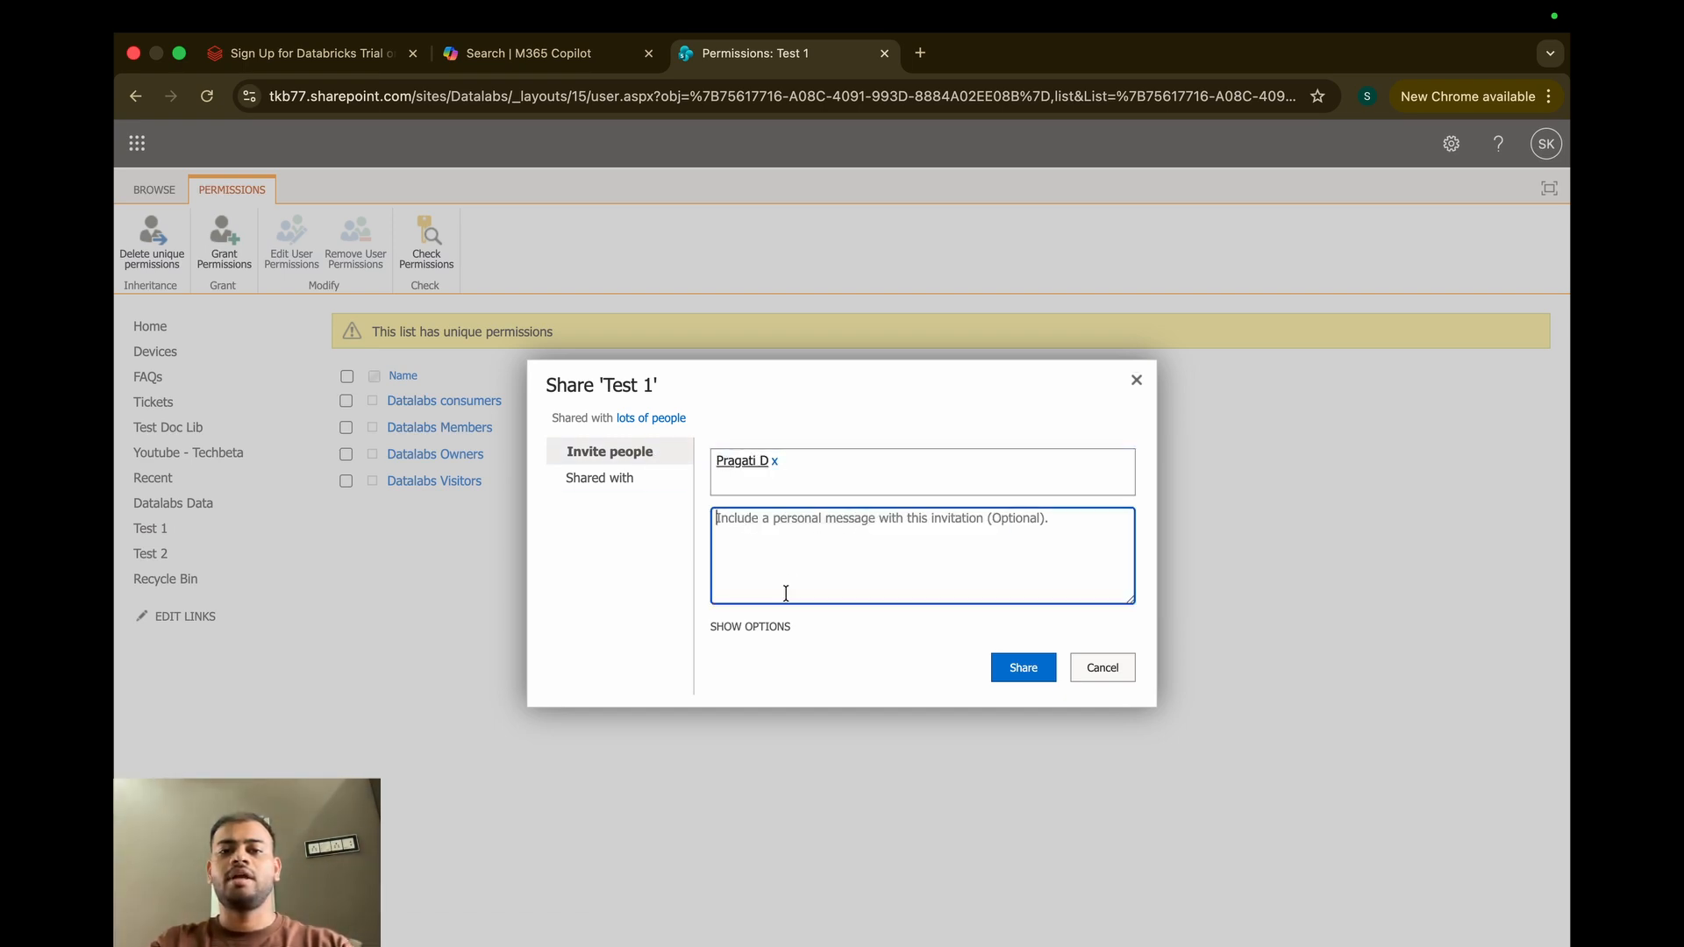
{"action": "left_click", "coordinate": [767, 624]}
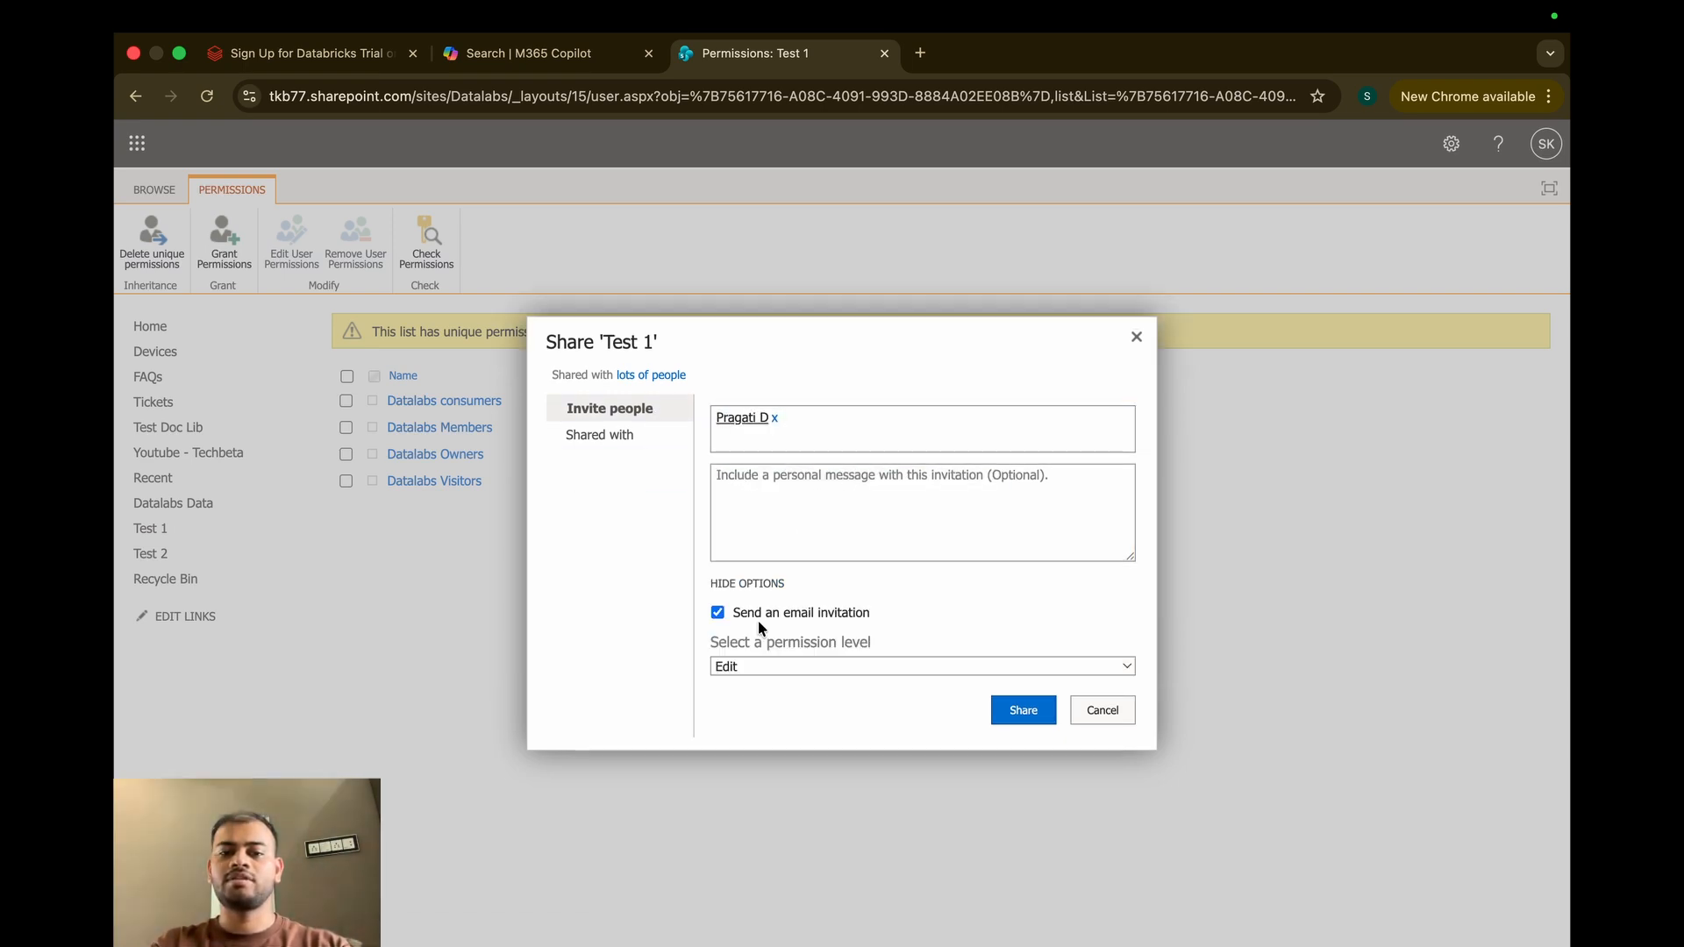
{"action": "left_click", "coordinate": [738, 664]}
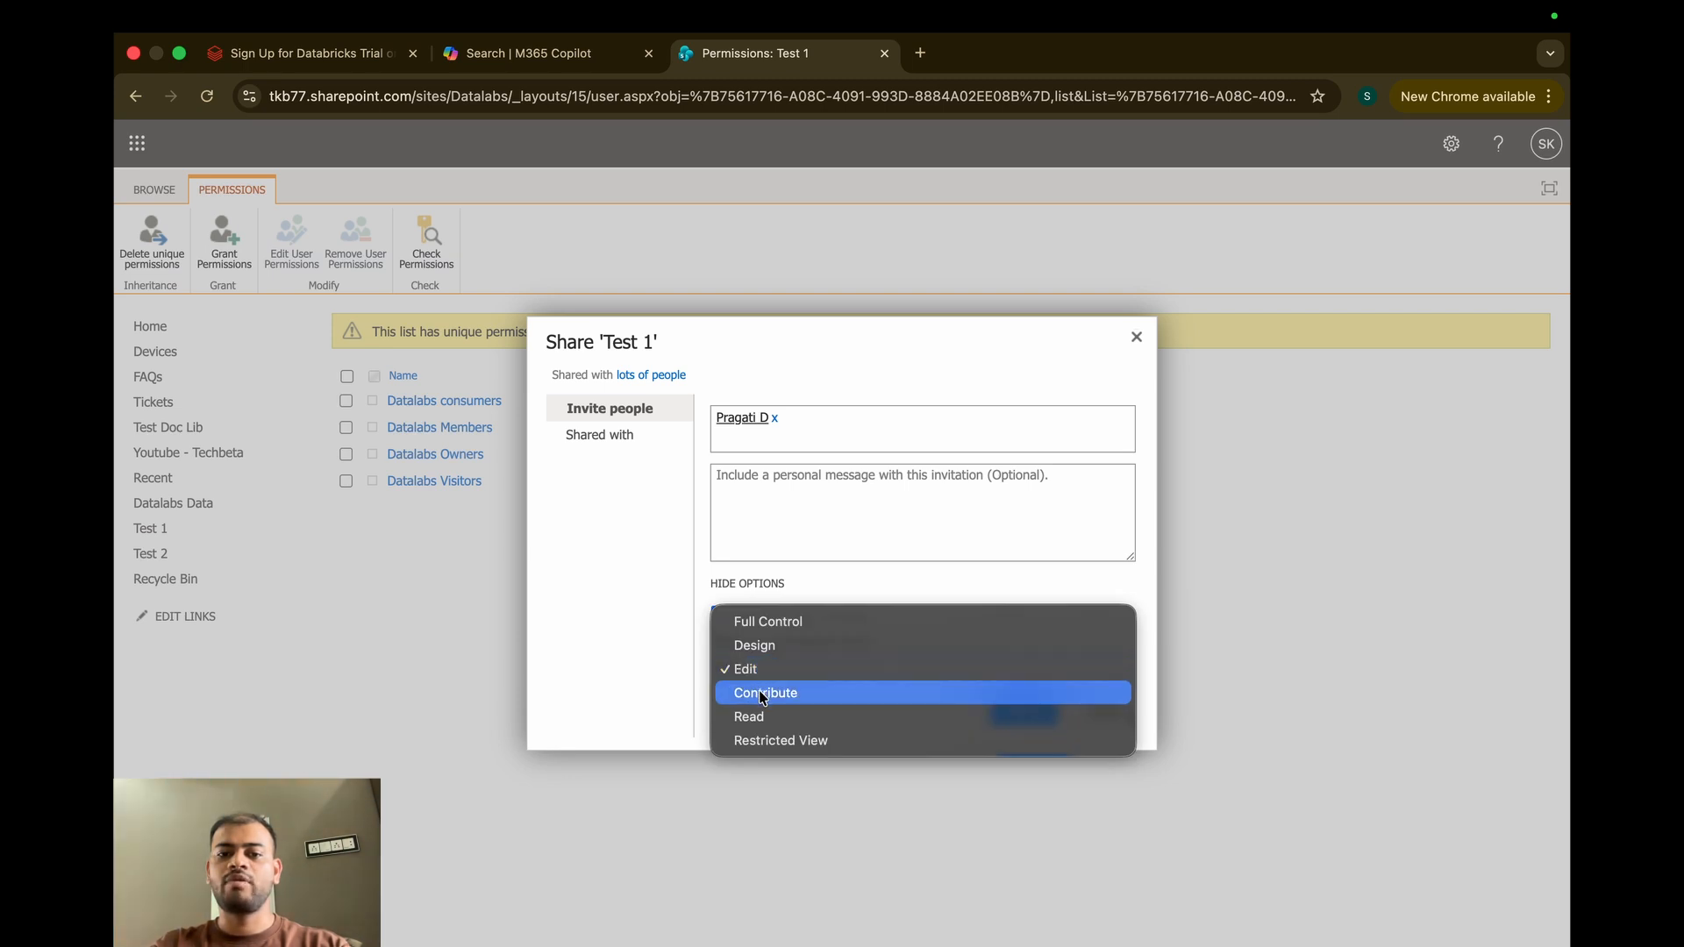
{"action": "left_click", "coordinate": [760, 689]}
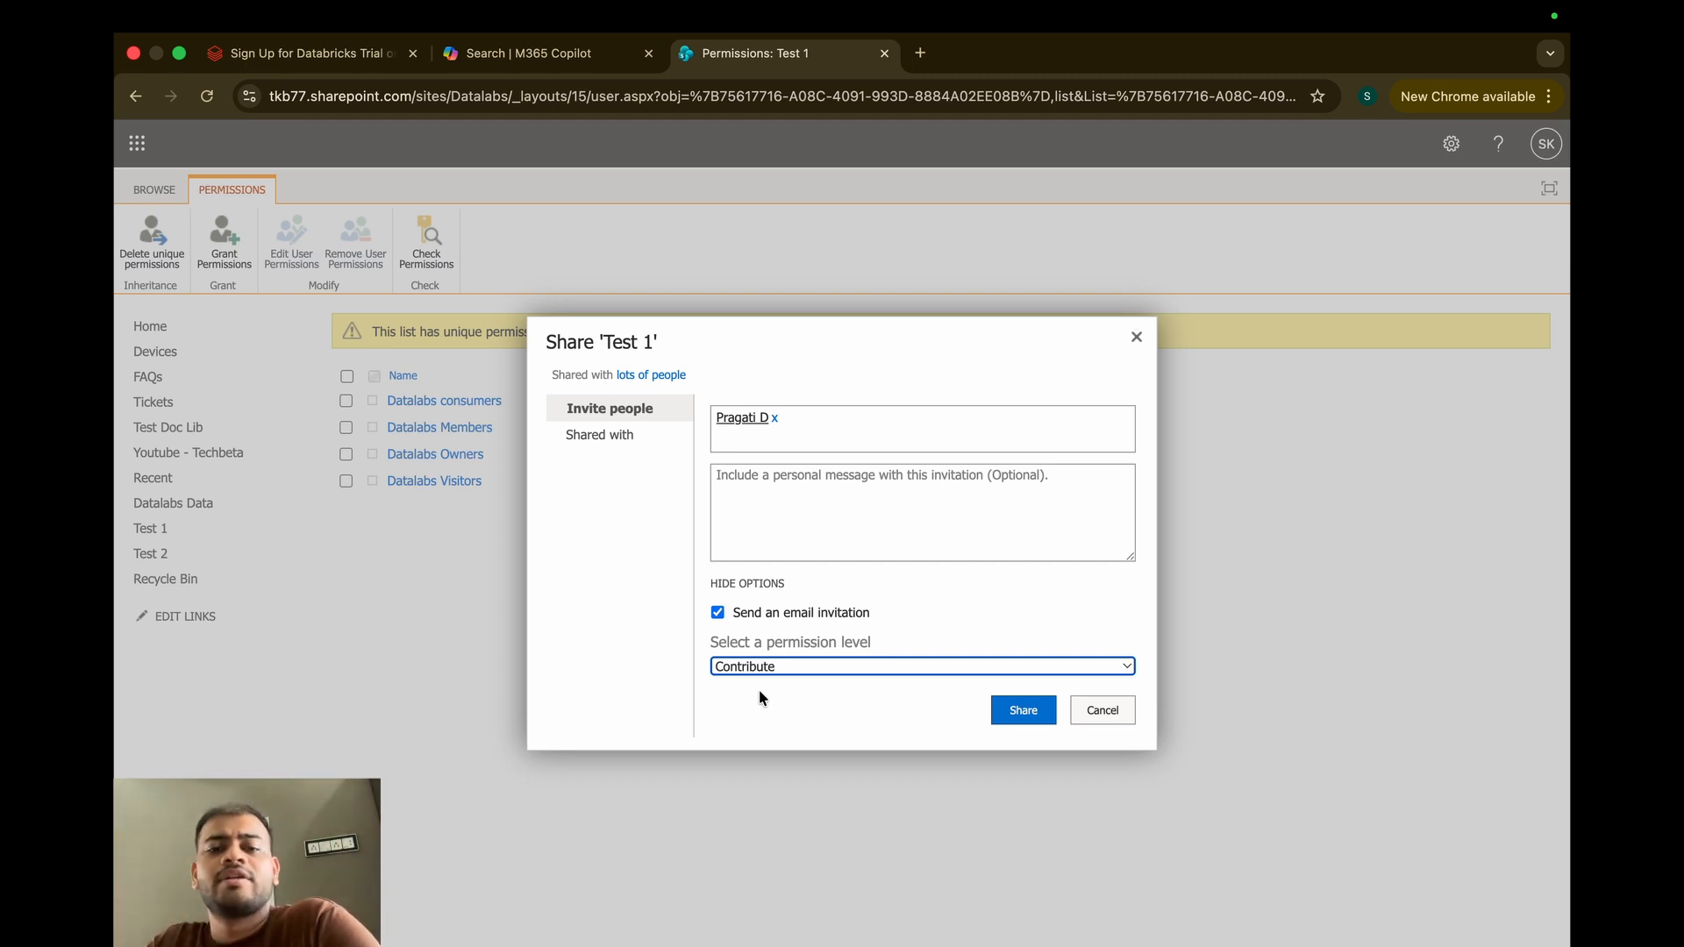
{"action": "left_click", "coordinate": [1033, 707]}
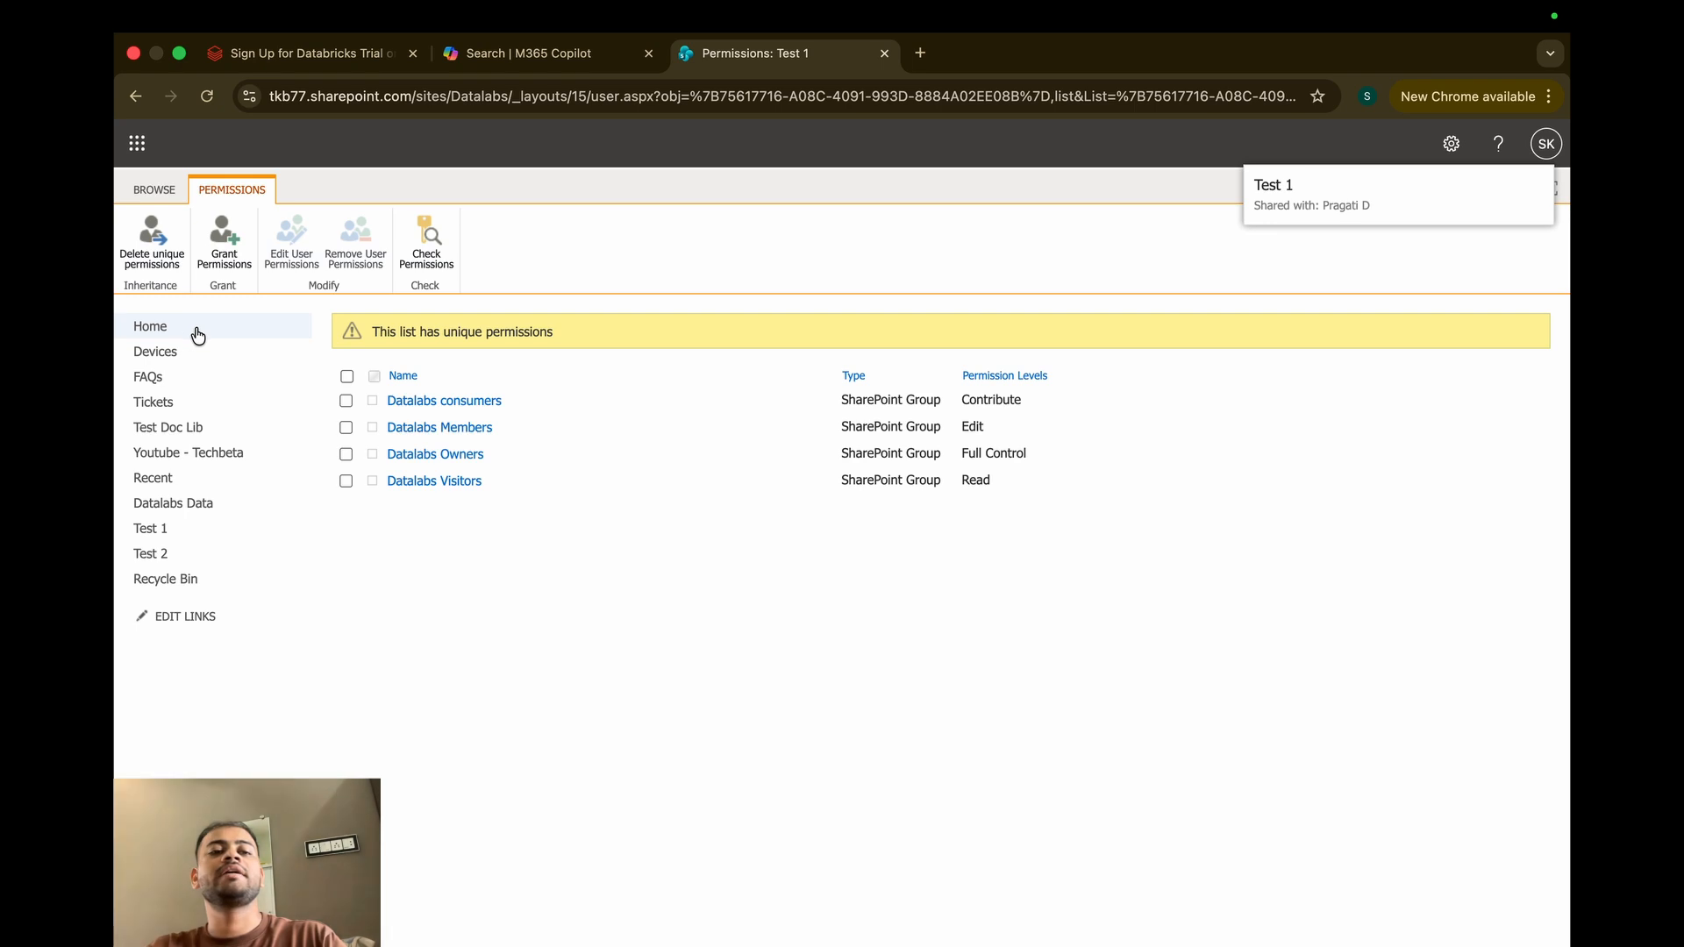
Step: Copy the Test 1 list's address and load it in the incognito window signed in as the invited user
{"action": "left_click", "coordinate": [177, 530]}
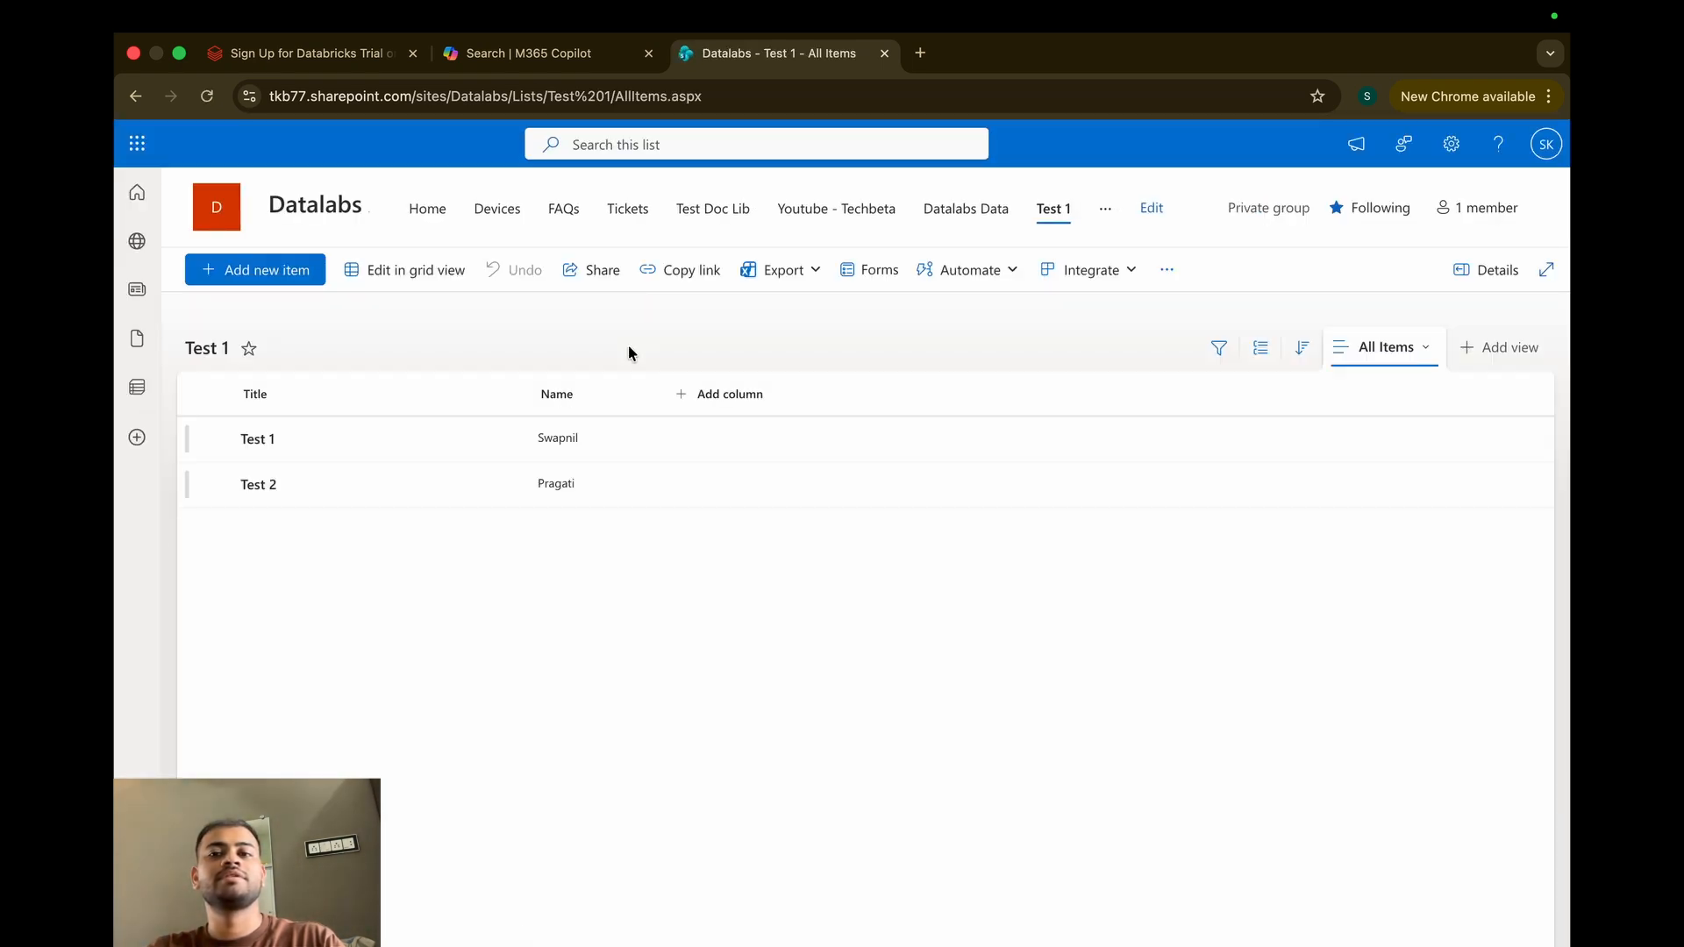
{"action": "left_click", "coordinate": [574, 97]}
{"action": "key", "text": "ctrl+c"}
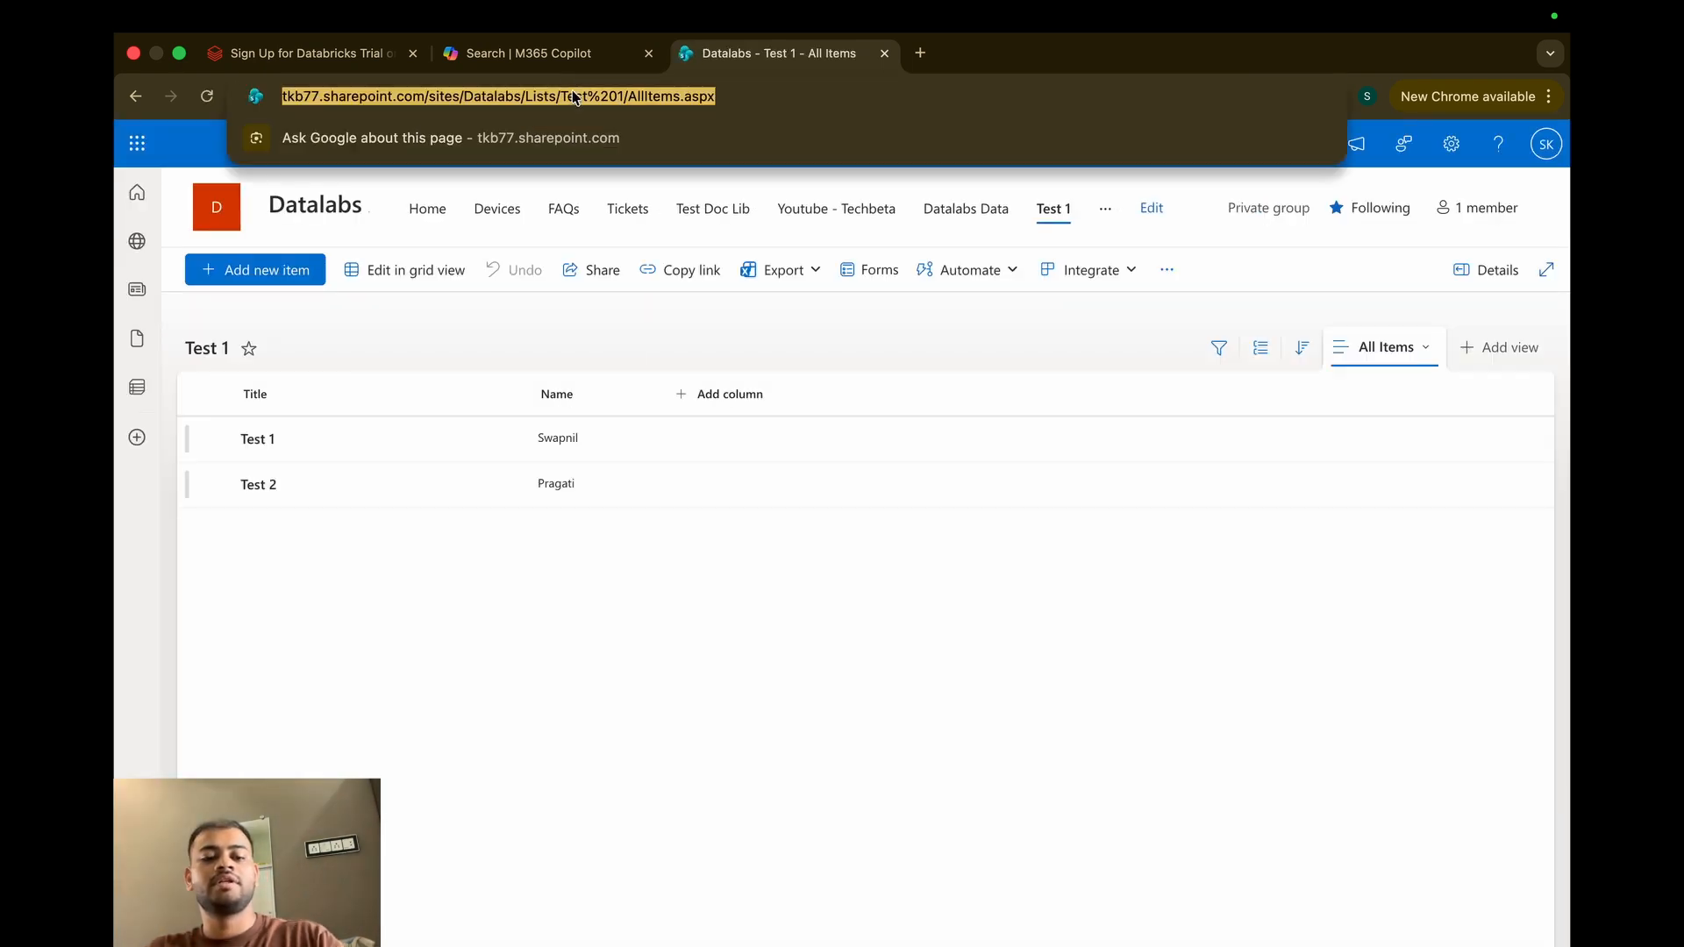
{"action": "key", "text": "ctrl+Right"}
{"action": "key", "text": "ctrl+Right"}
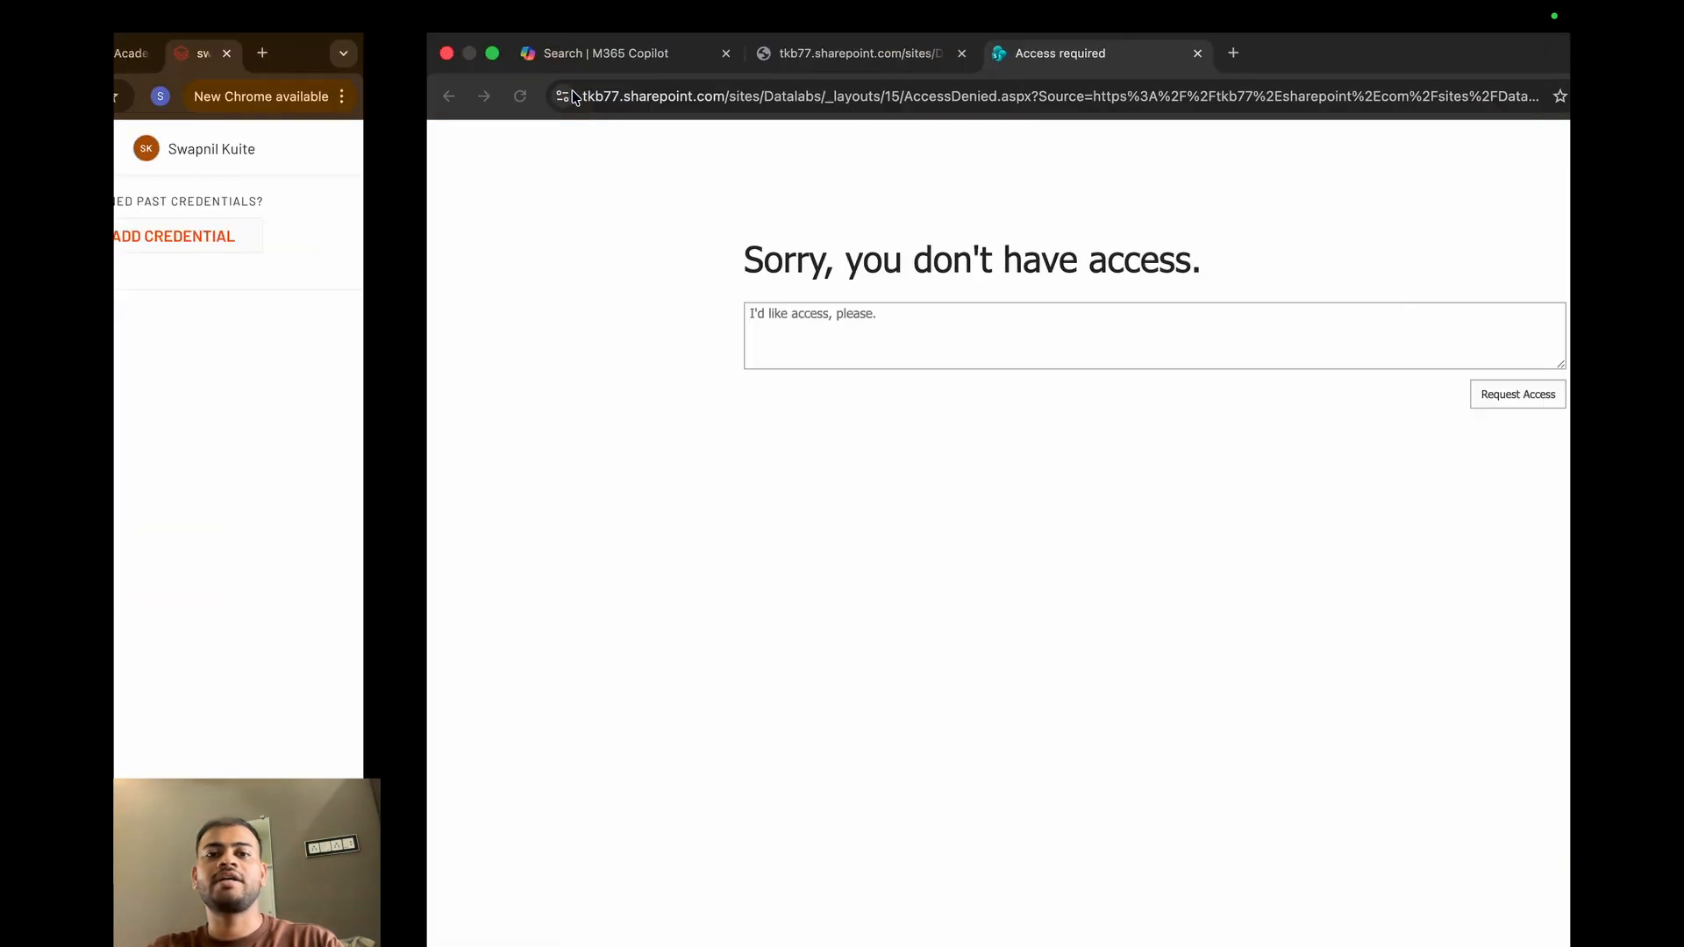
{"action": "left_click", "coordinate": [582, 97]}
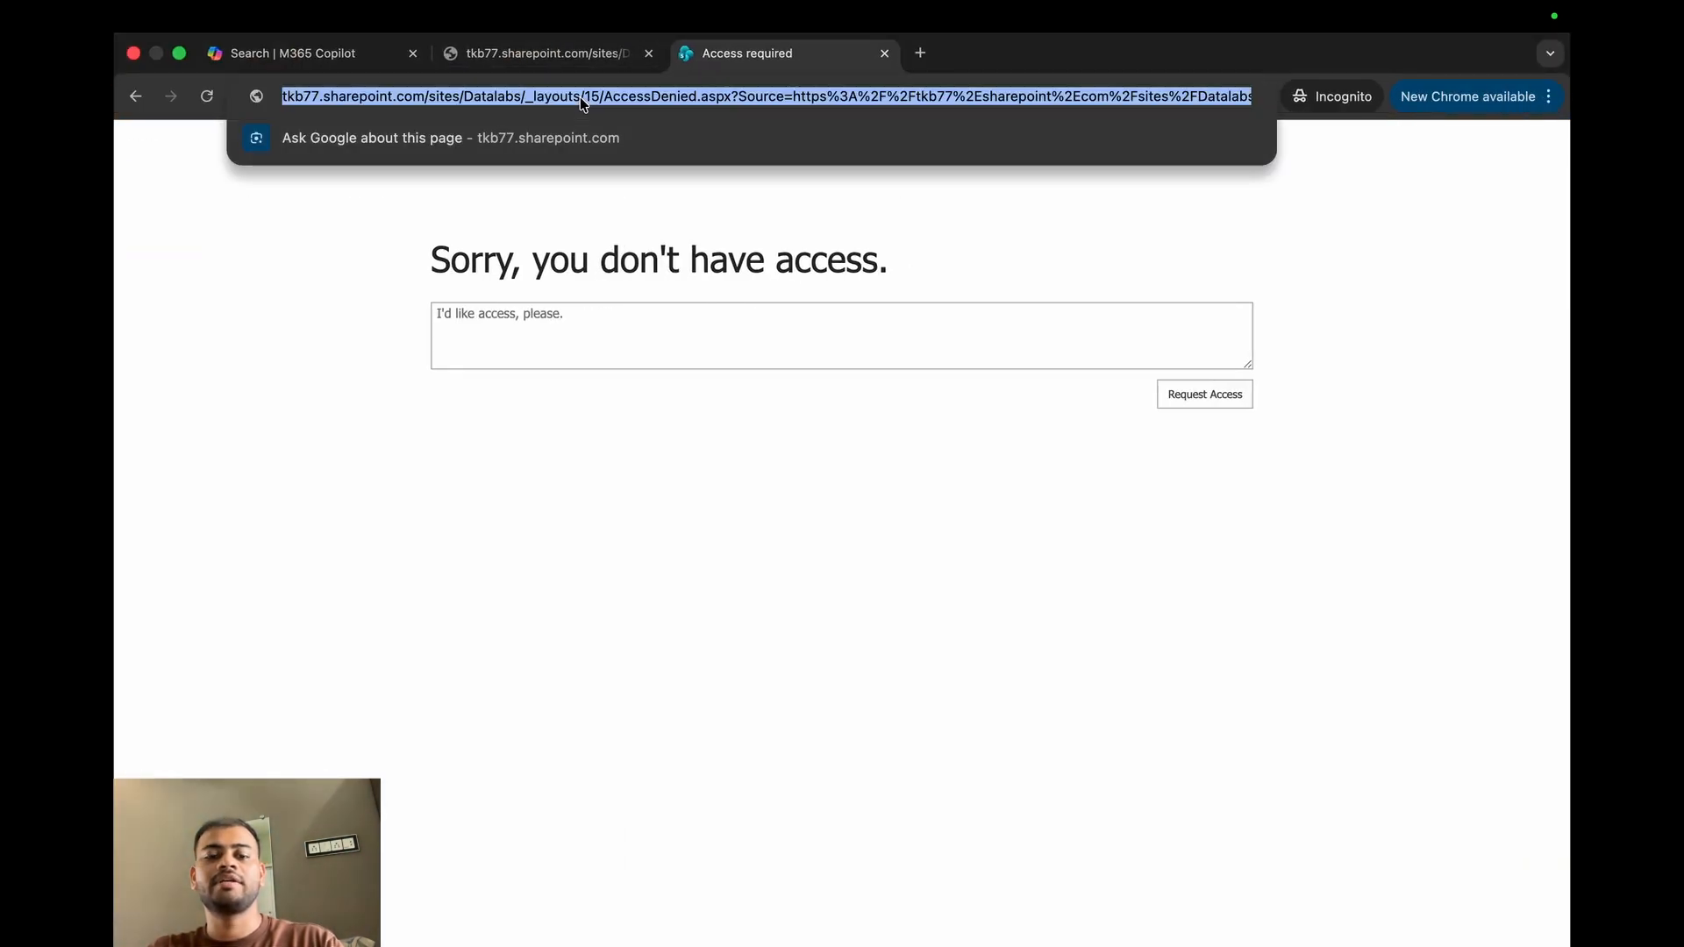
{"action": "key", "text": "ctrl+v"}
{"action": "key", "text": "Return"}
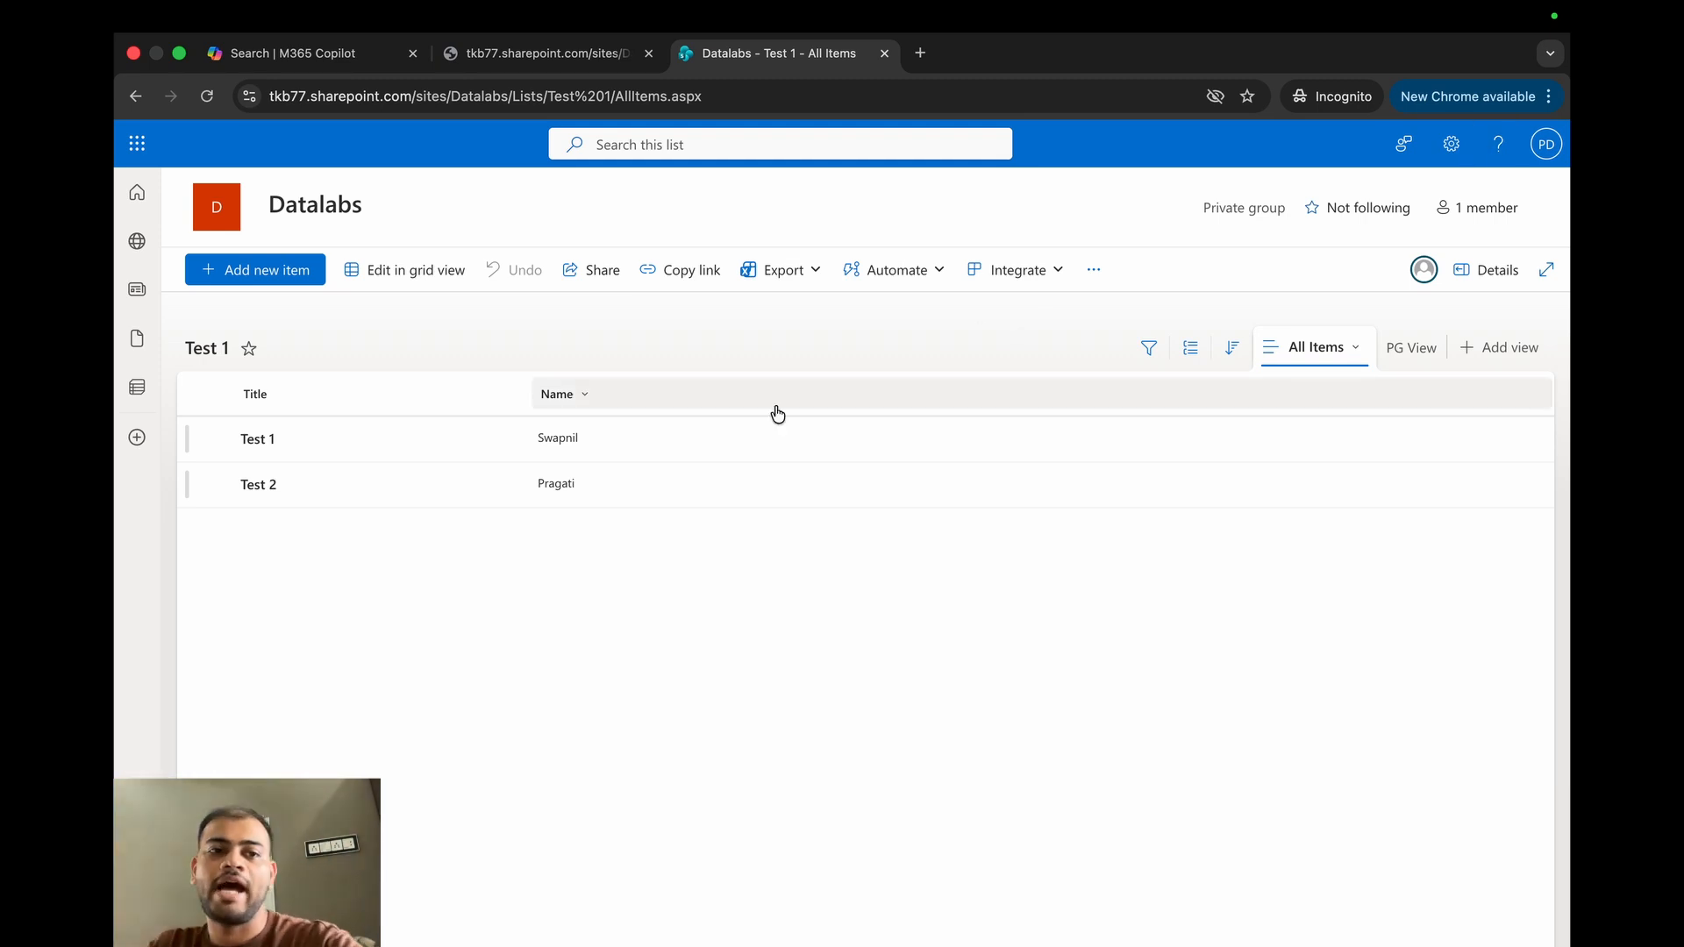
Step: Edit the Test 2 item's Name to the person's name with the last initial, and save the item
{"action": "left_click", "coordinate": [220, 489]}
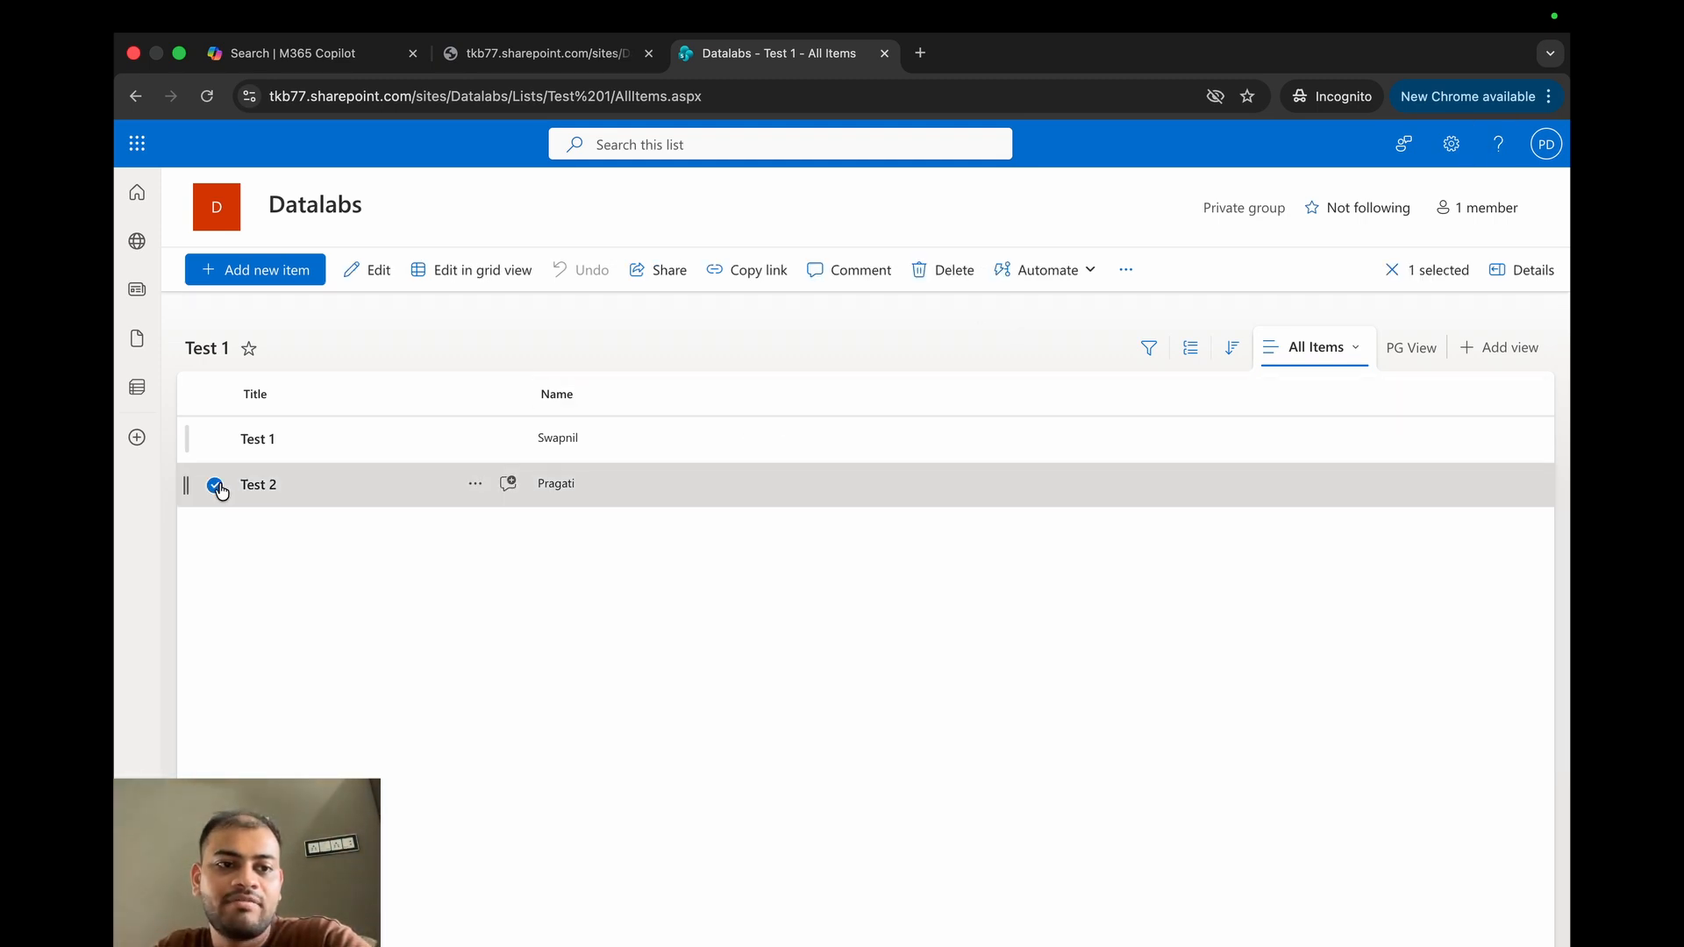
{"action": "left_click", "coordinate": [375, 280]}
{"action": "double_click", "coordinate": [464, 442]}
{"action": "key", "text": "BackSpace"}
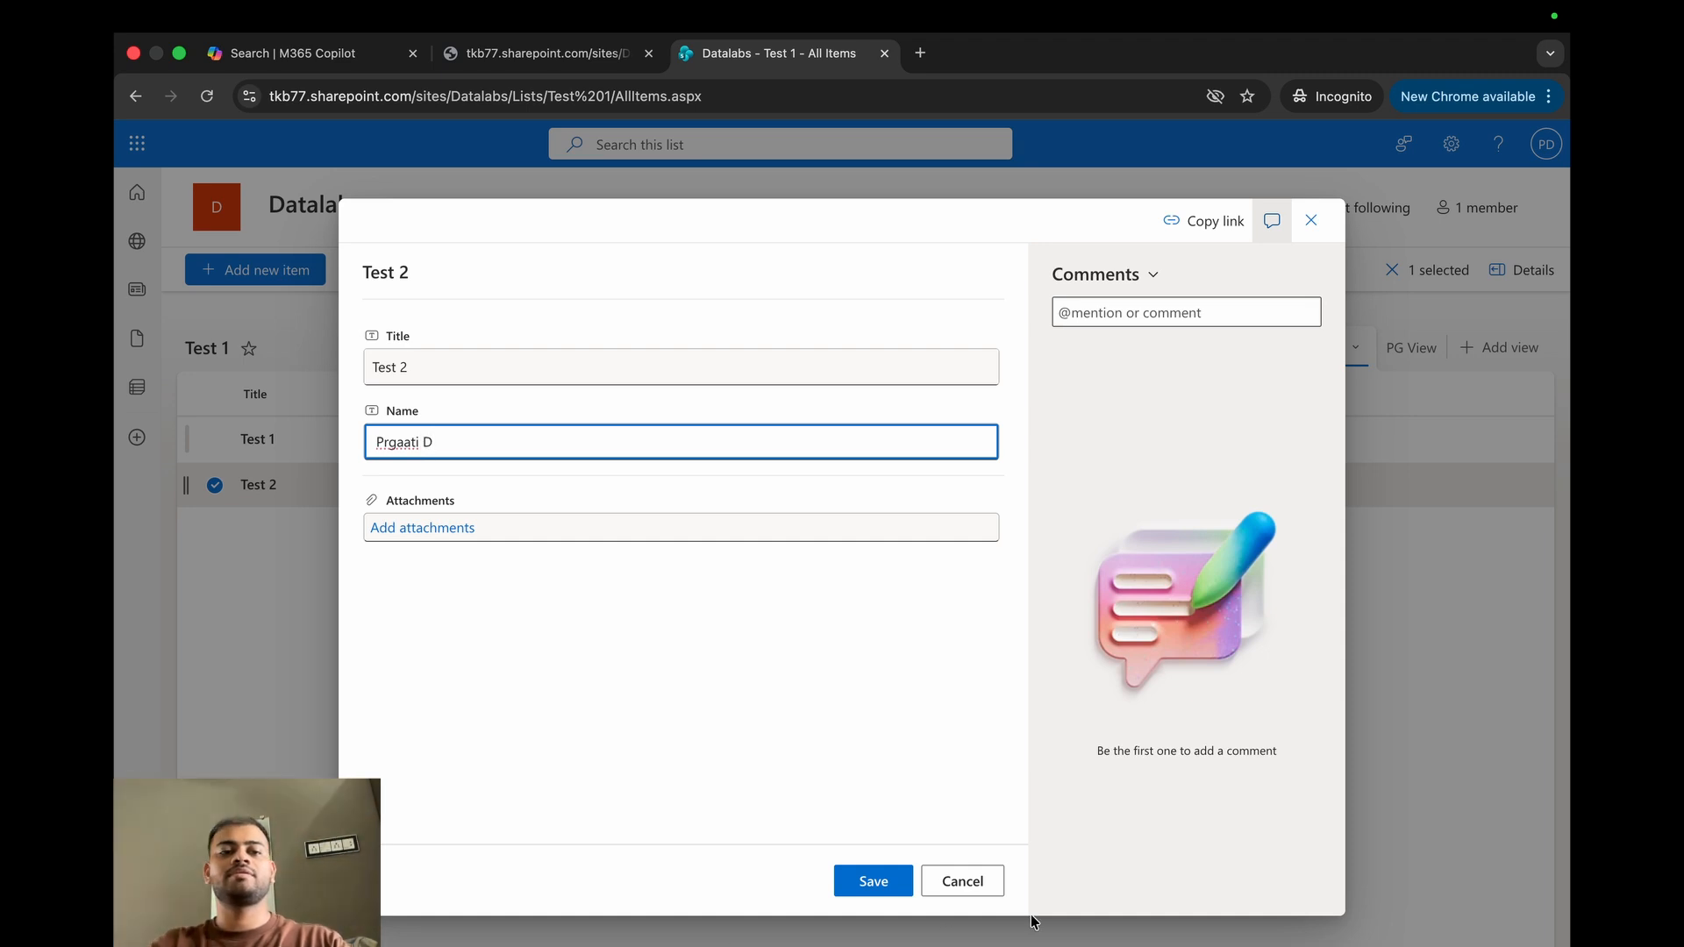
{"action": "left_click", "coordinate": [877, 884]}
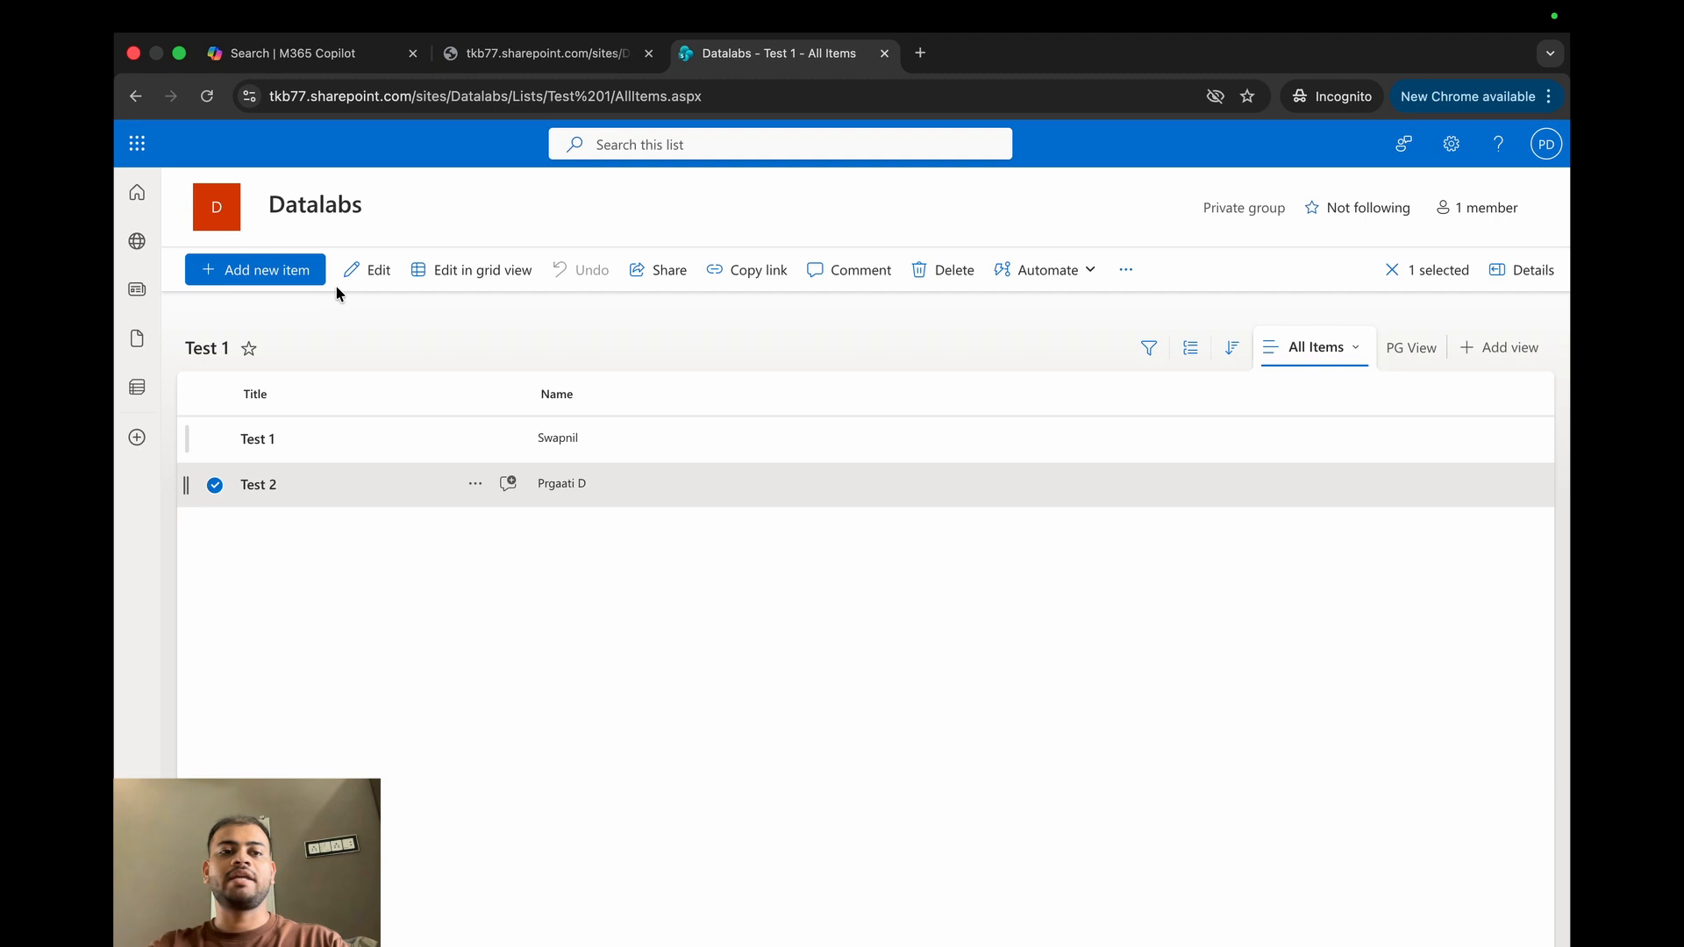
Step: Delete the Test 1 item from the list
{"action": "left_click", "coordinate": [214, 484]}
{"action": "left_click", "coordinate": [215, 439]}
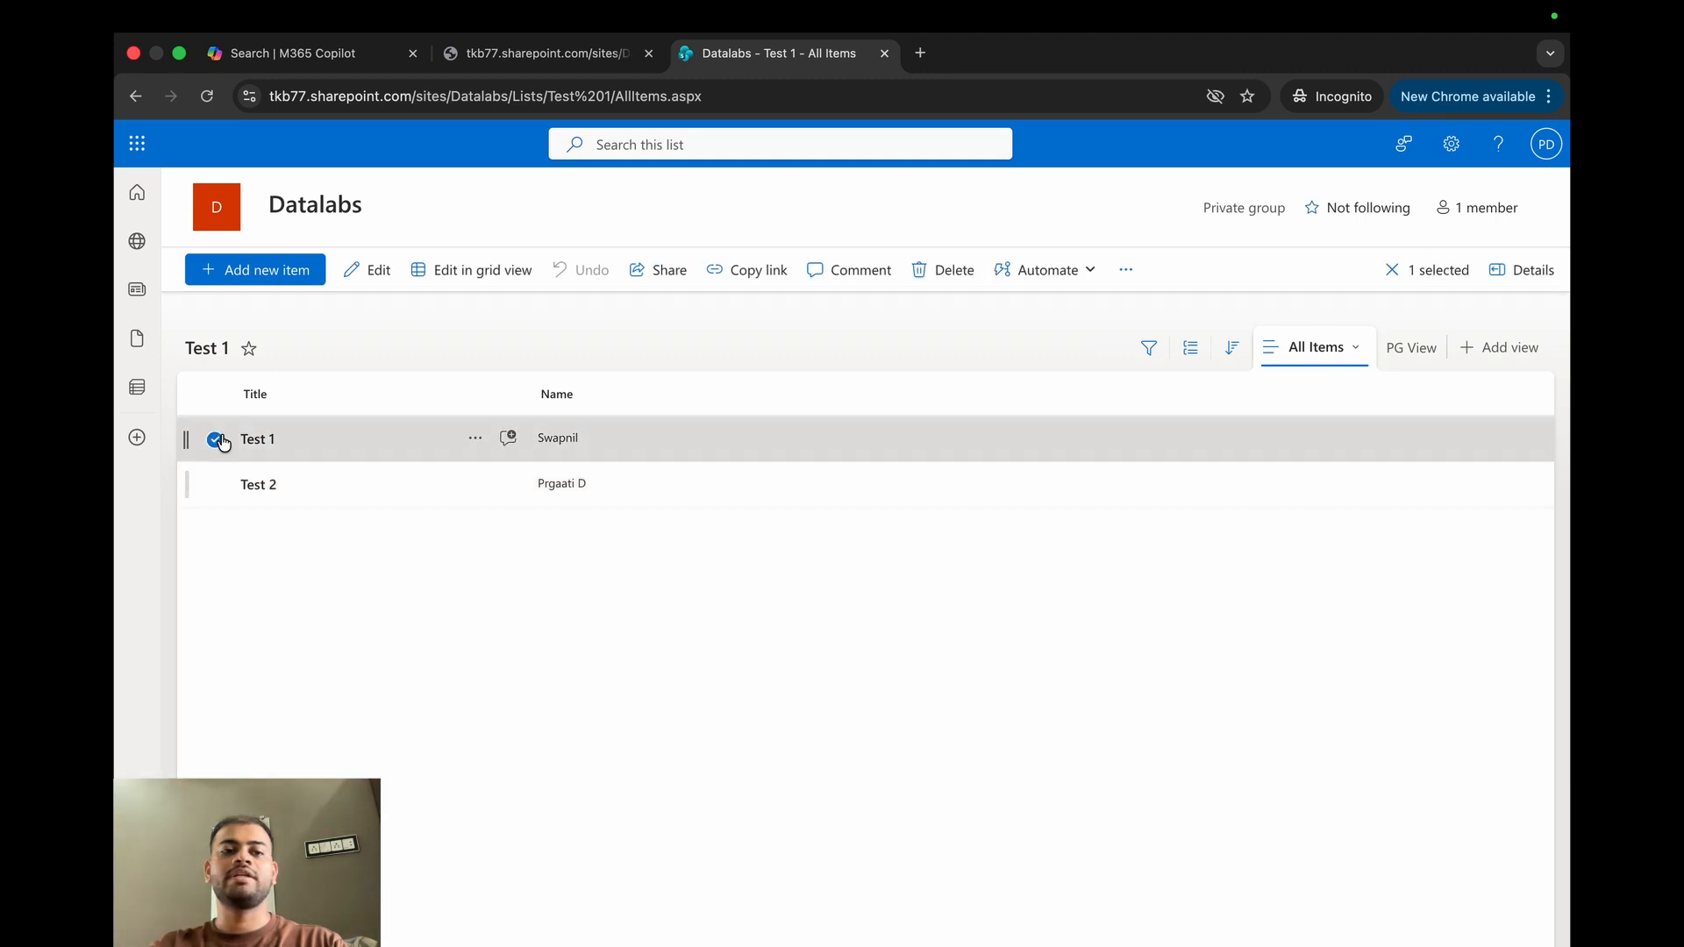
{"action": "left_click", "coordinate": [932, 275]}
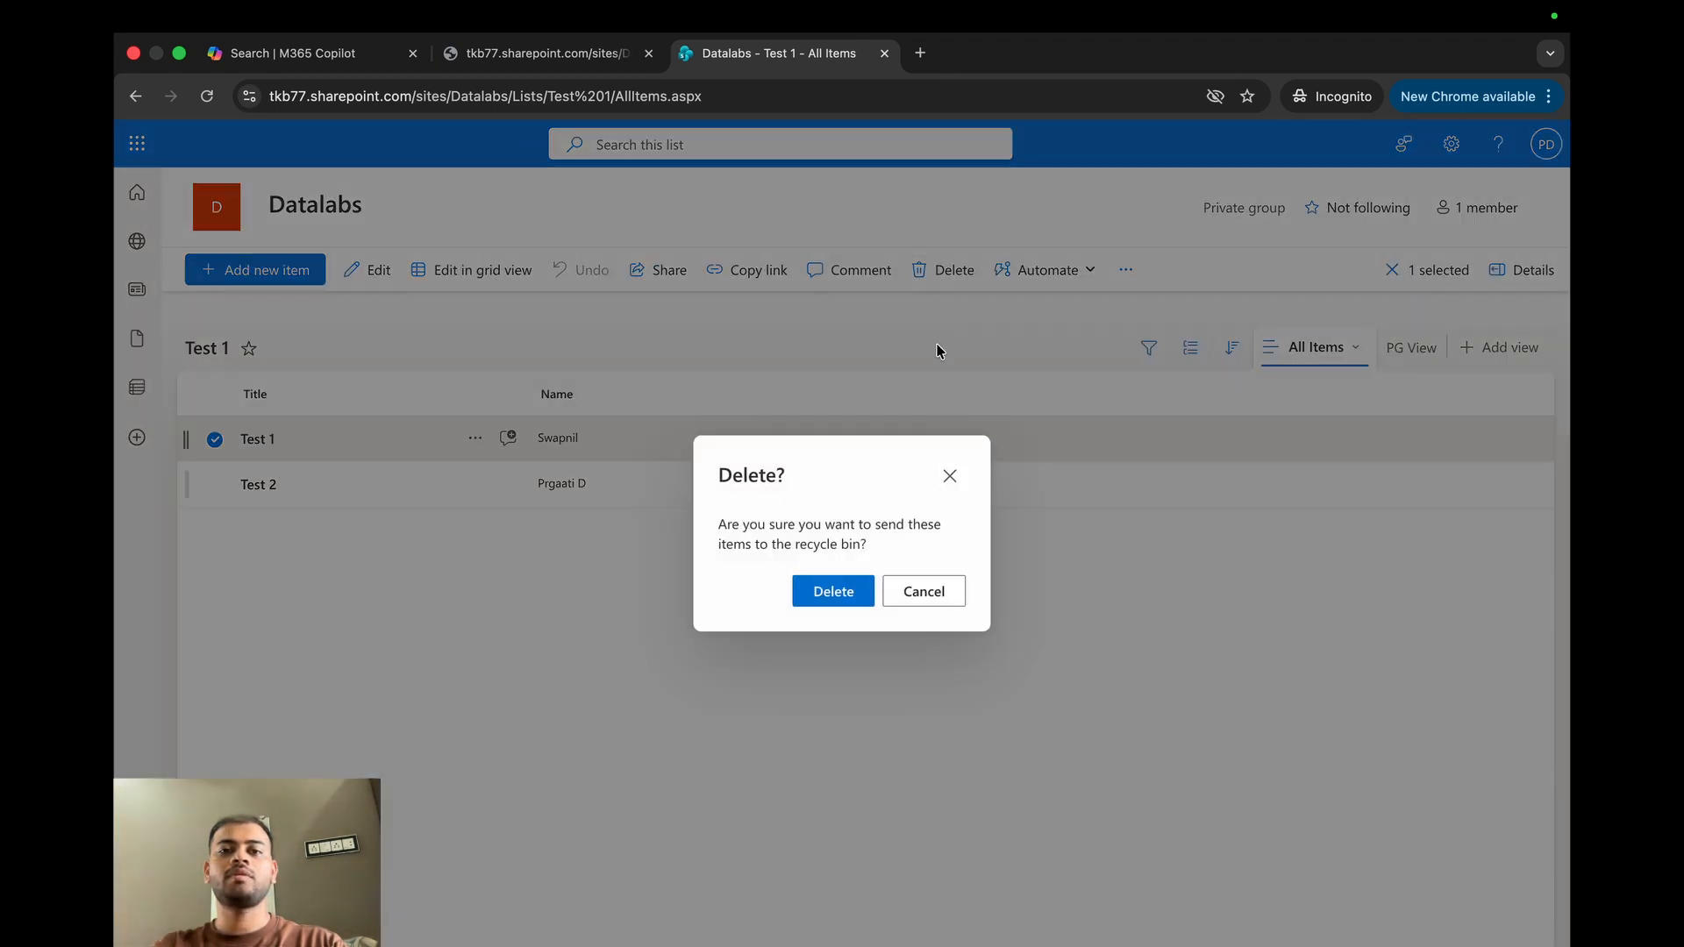
{"action": "left_click", "coordinate": [824, 603]}
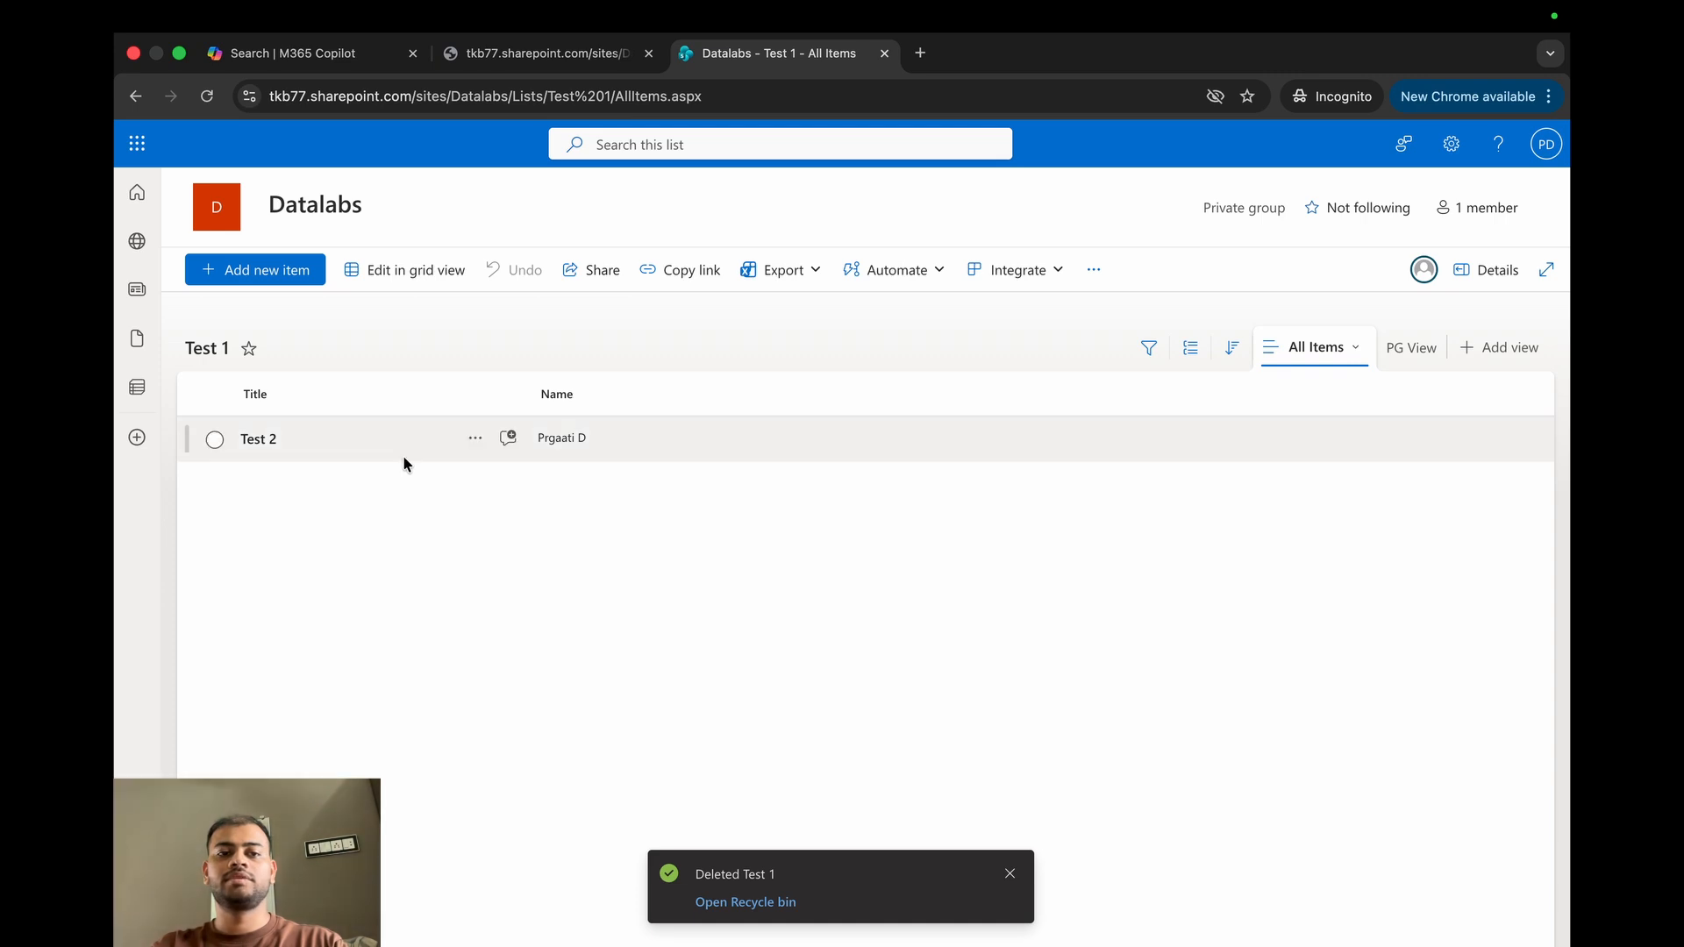
Step: Examine the public visibility option for a new view and the options of the All Items view
{"action": "left_click", "coordinate": [1483, 348]}
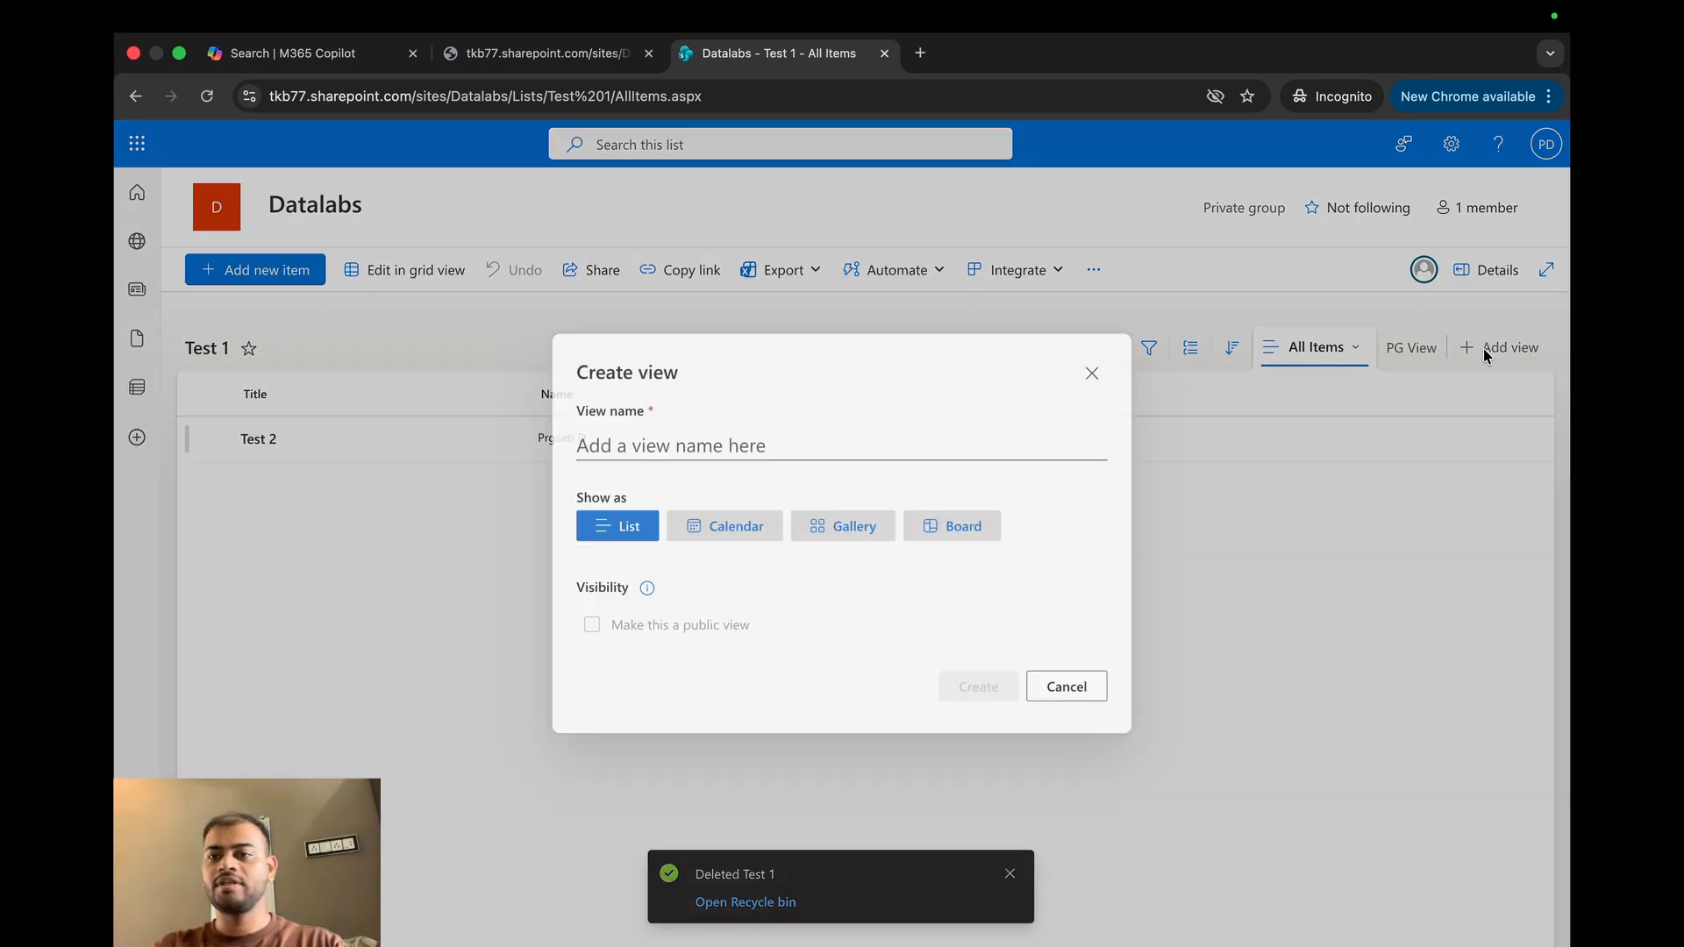
{"action": "mouse_move", "coordinate": [631, 633]}
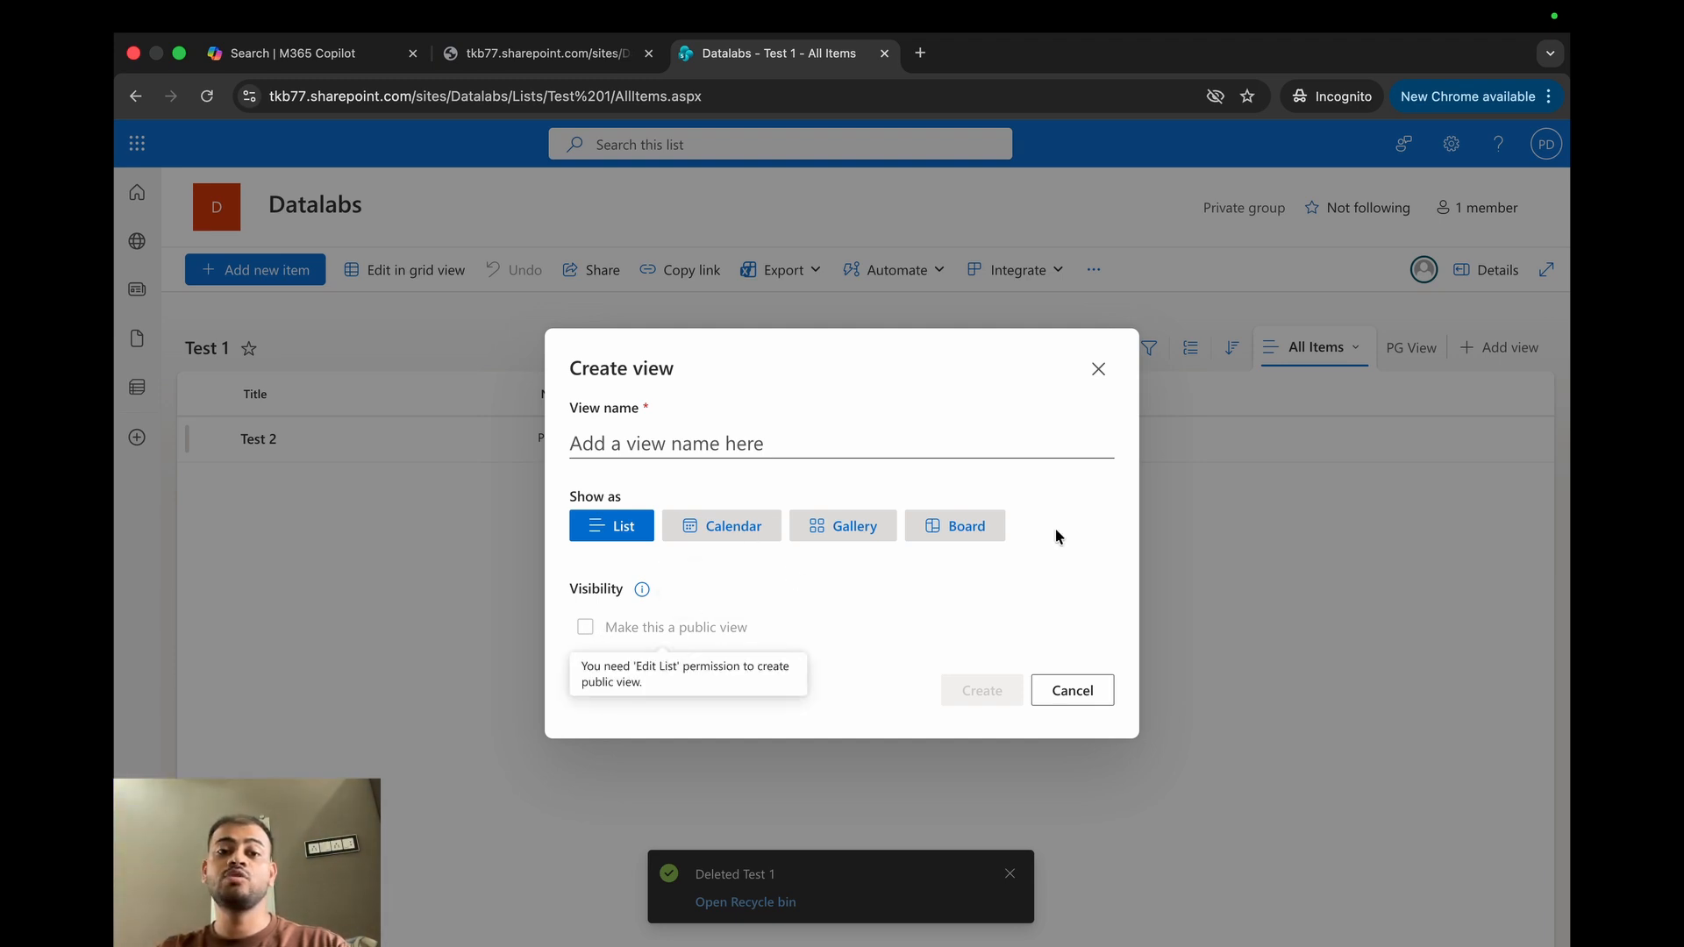
{"action": "left_click", "coordinate": [1089, 377]}
{"action": "left_click", "coordinate": [1339, 357]}
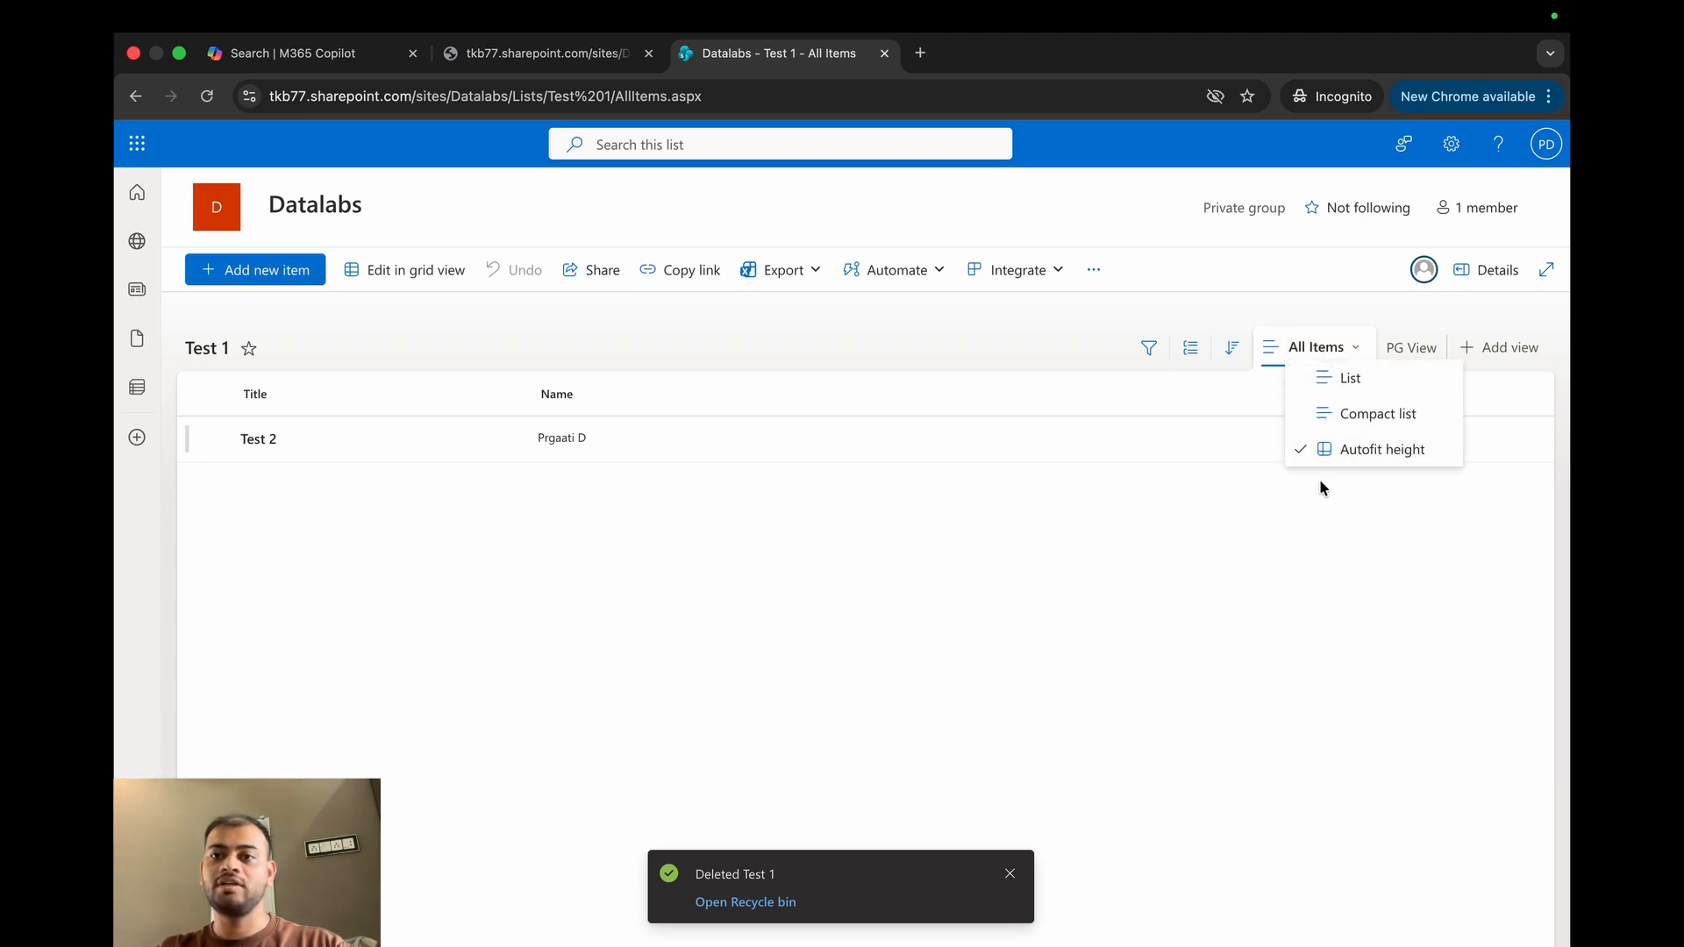
{"action": "left_click", "coordinate": [1226, 550]}
Step: Create a gallery view named "my second view" for the Test 1 list
{"action": "left_click", "coordinate": [1506, 355]}
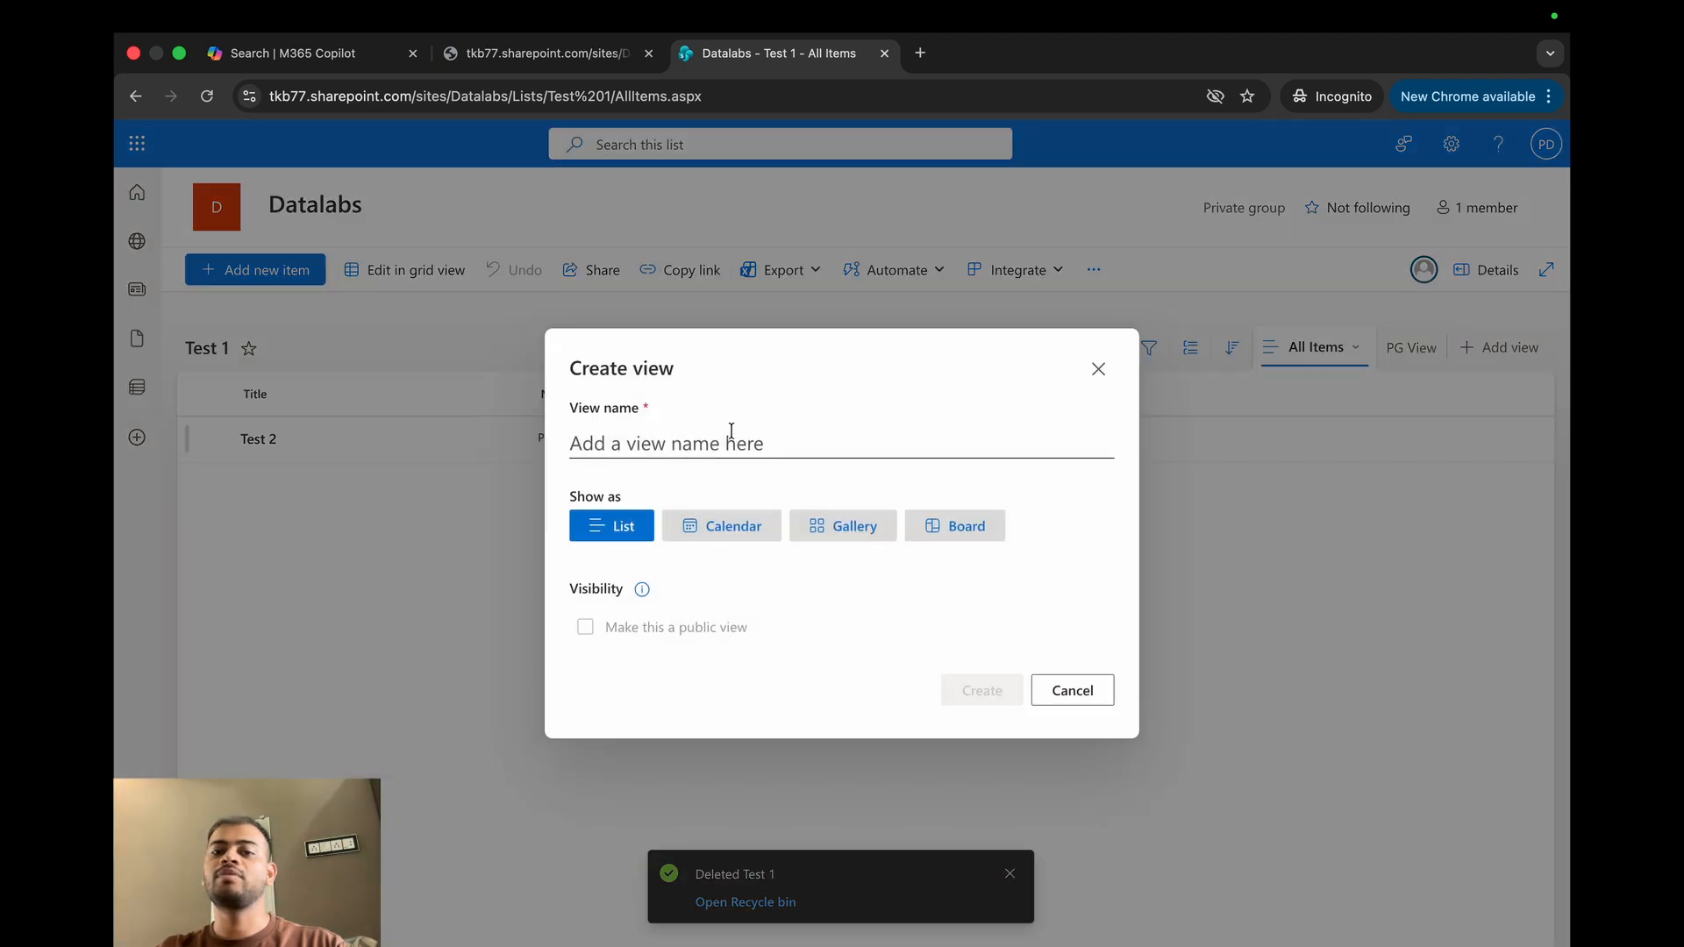
{"action": "type", "text": "my second view"}
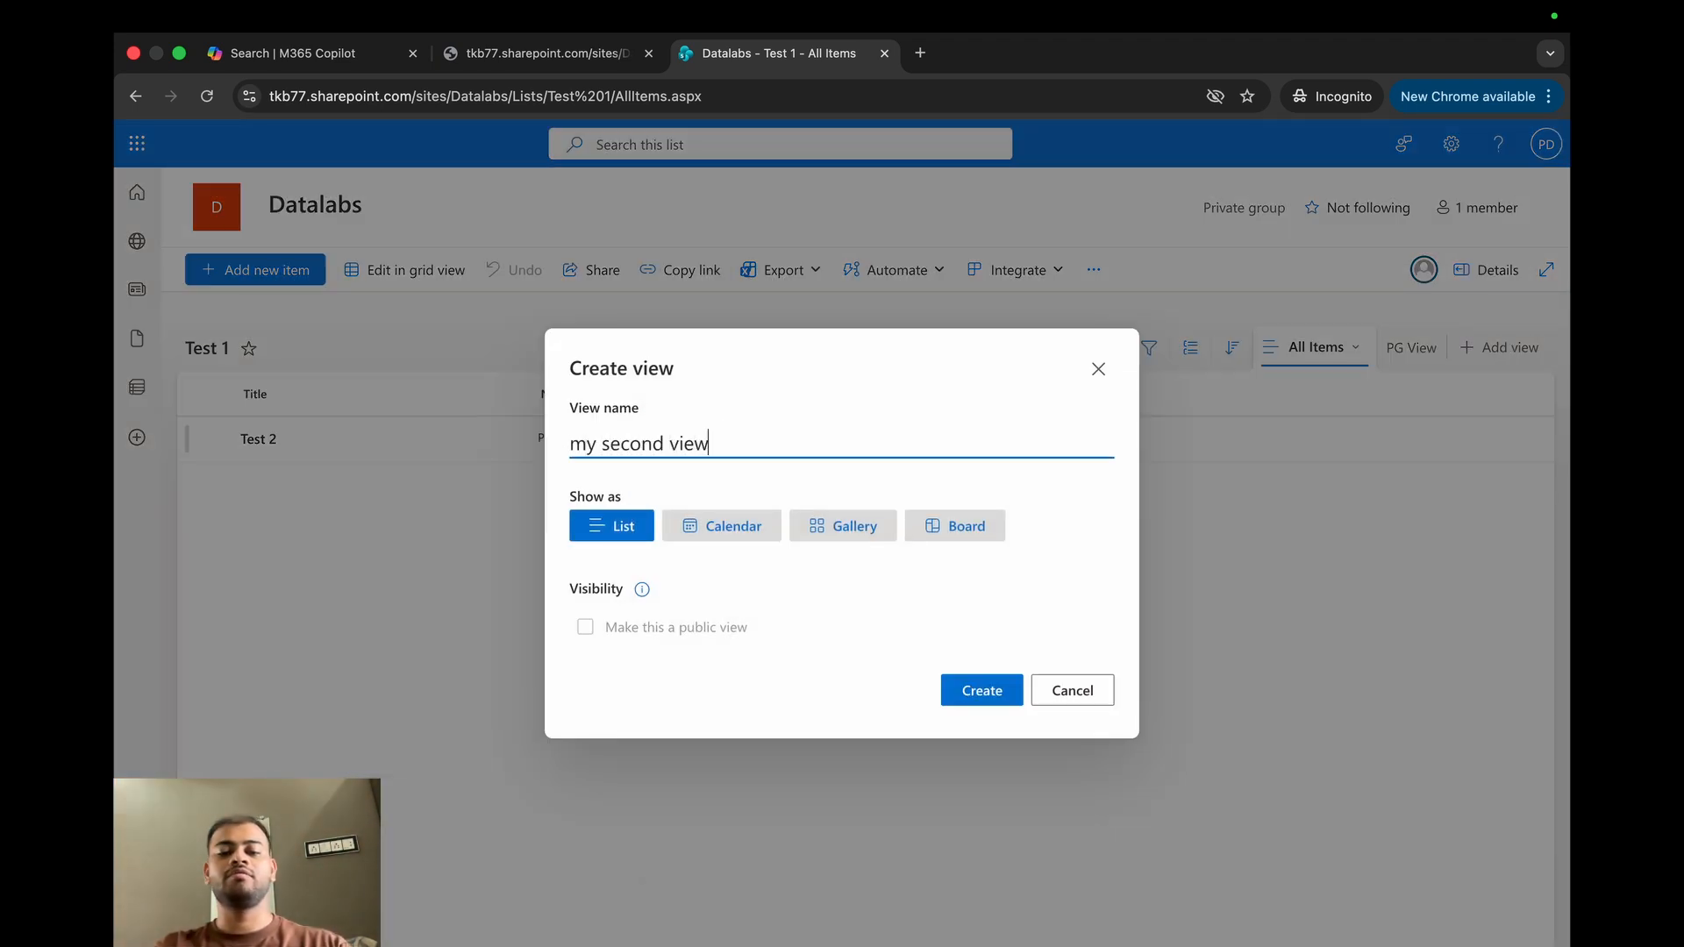
{"action": "left_click", "coordinate": [754, 534]}
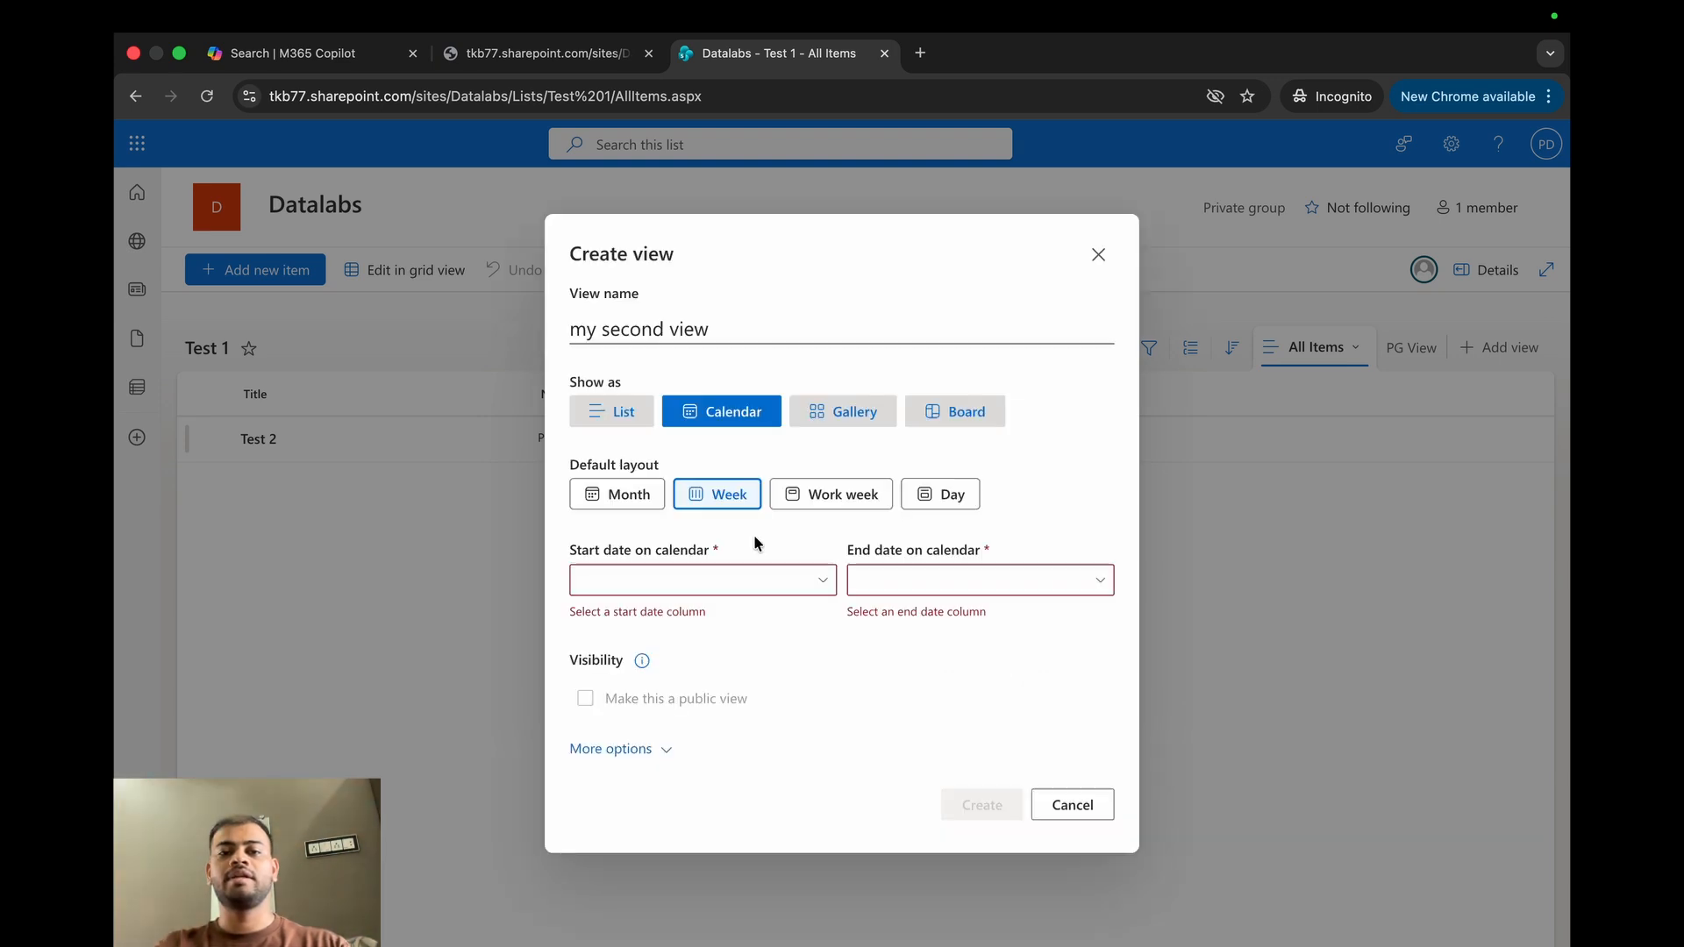
{"action": "left_click", "coordinate": [776, 499]}
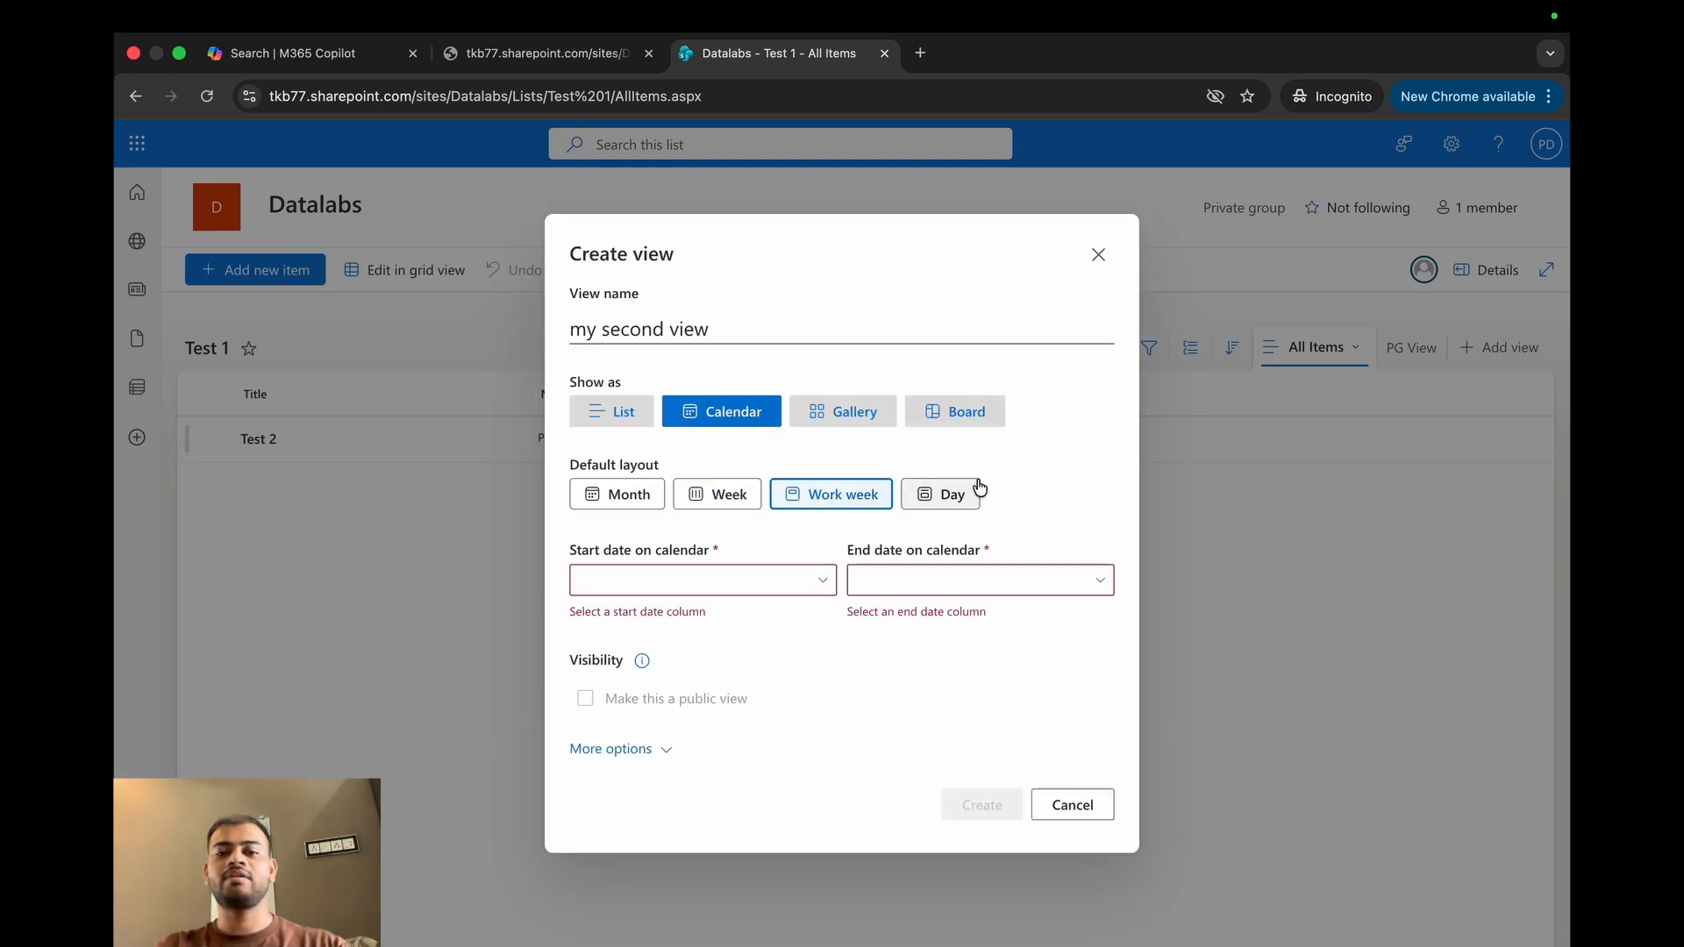
{"action": "left_click", "coordinate": [947, 497]}
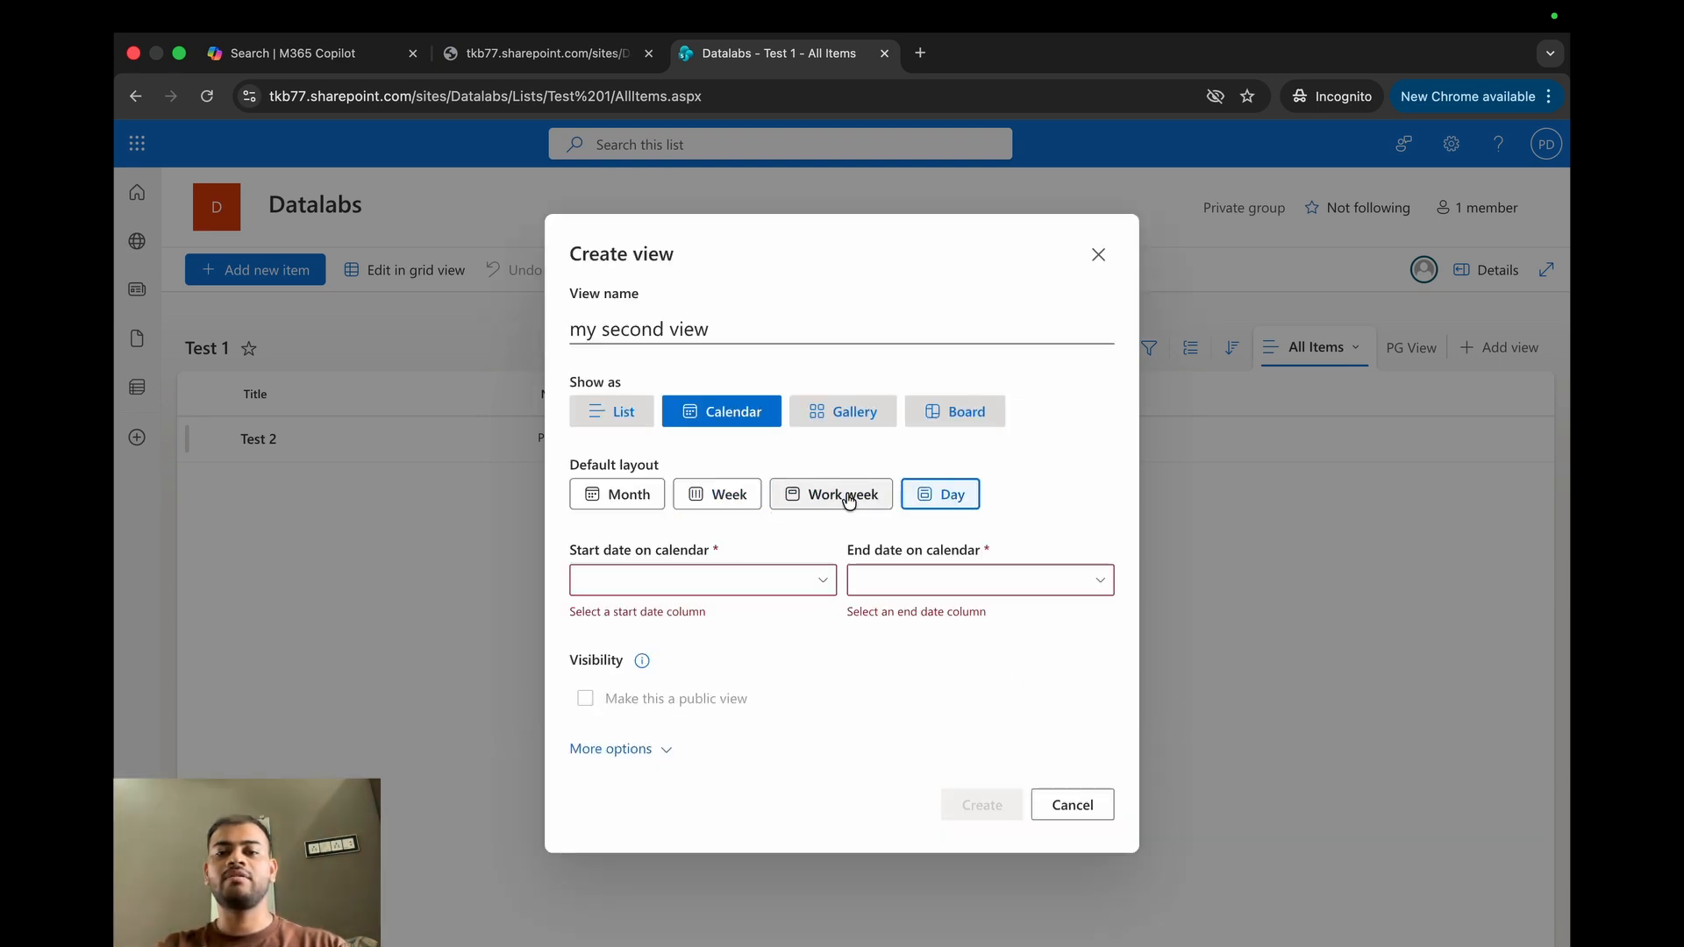
{"action": "left_click", "coordinate": [840, 409]}
{"action": "left_click", "coordinate": [980, 693]}
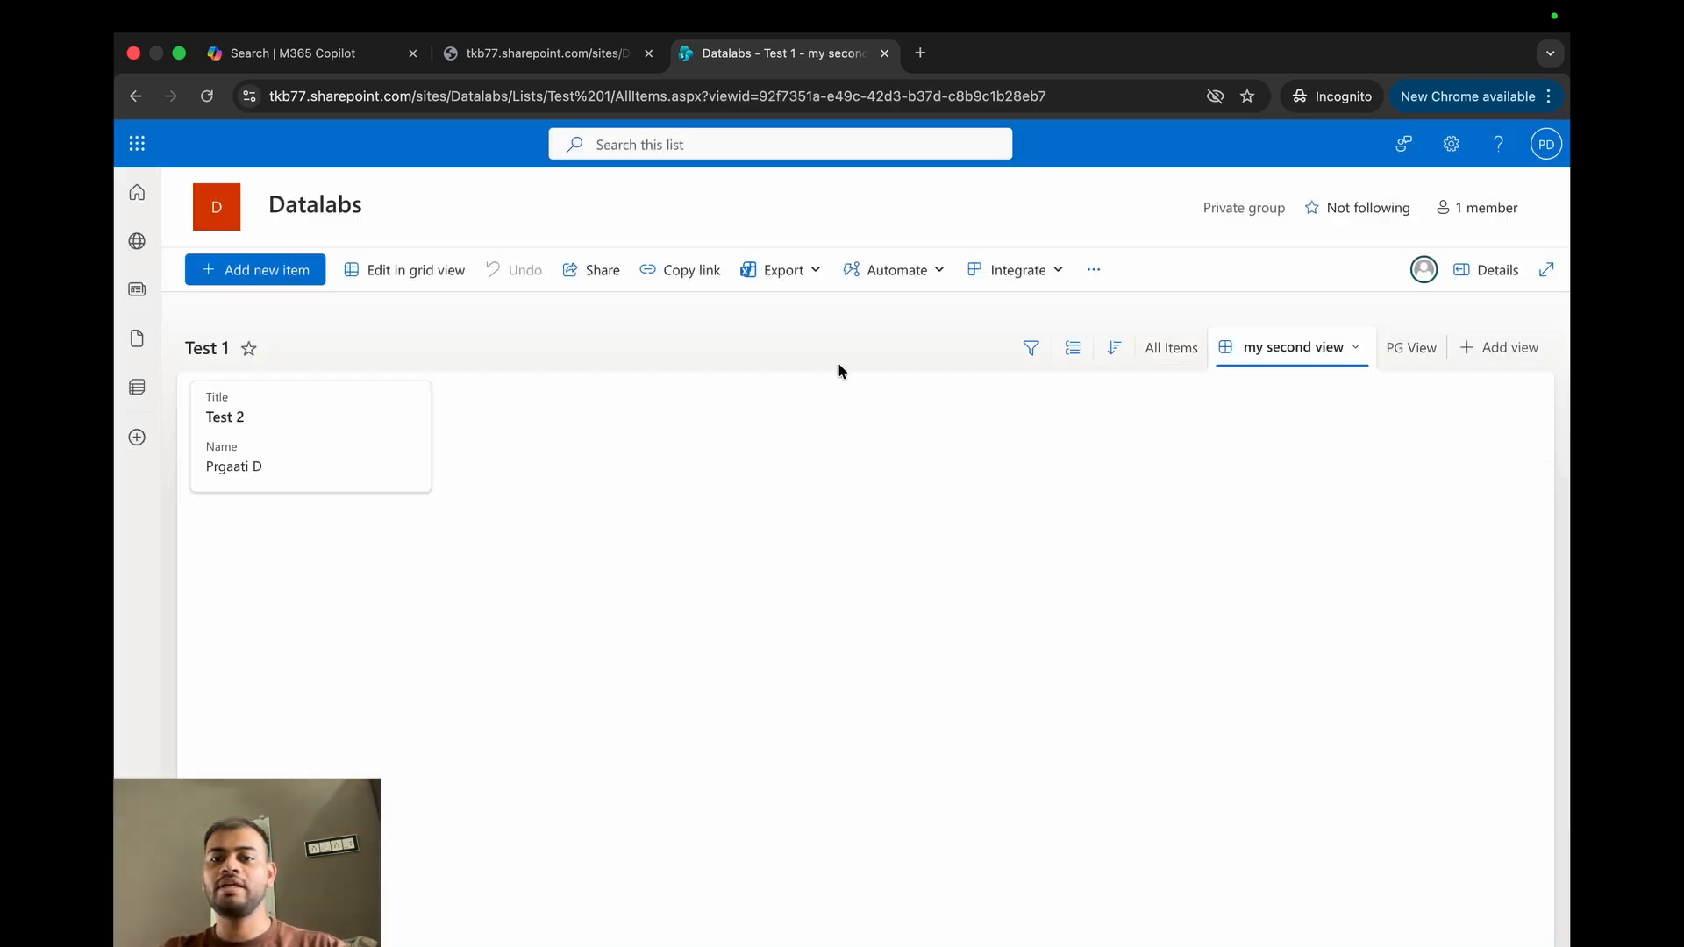
Step: Add a new item to the Test 1 list titled "Tets 3", with the person's nickname as the Name, and save it
{"action": "left_click", "coordinate": [252, 264]}
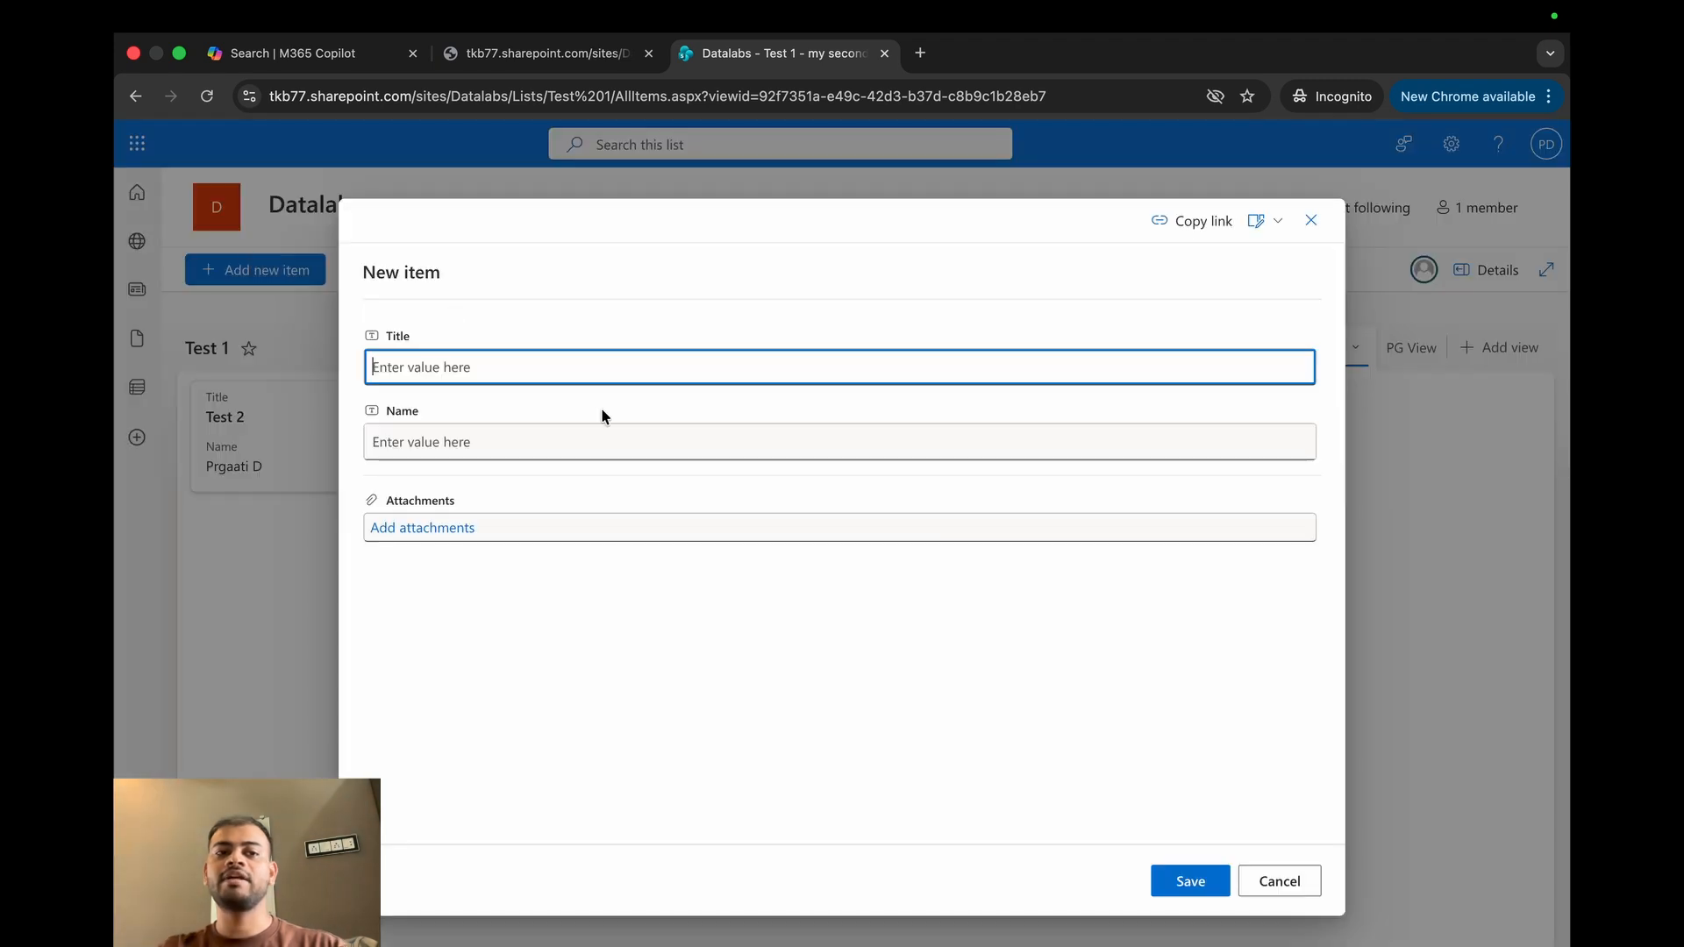
{"action": "type", "text": "Tets 3"}
{"action": "key", "text": "Tab"}
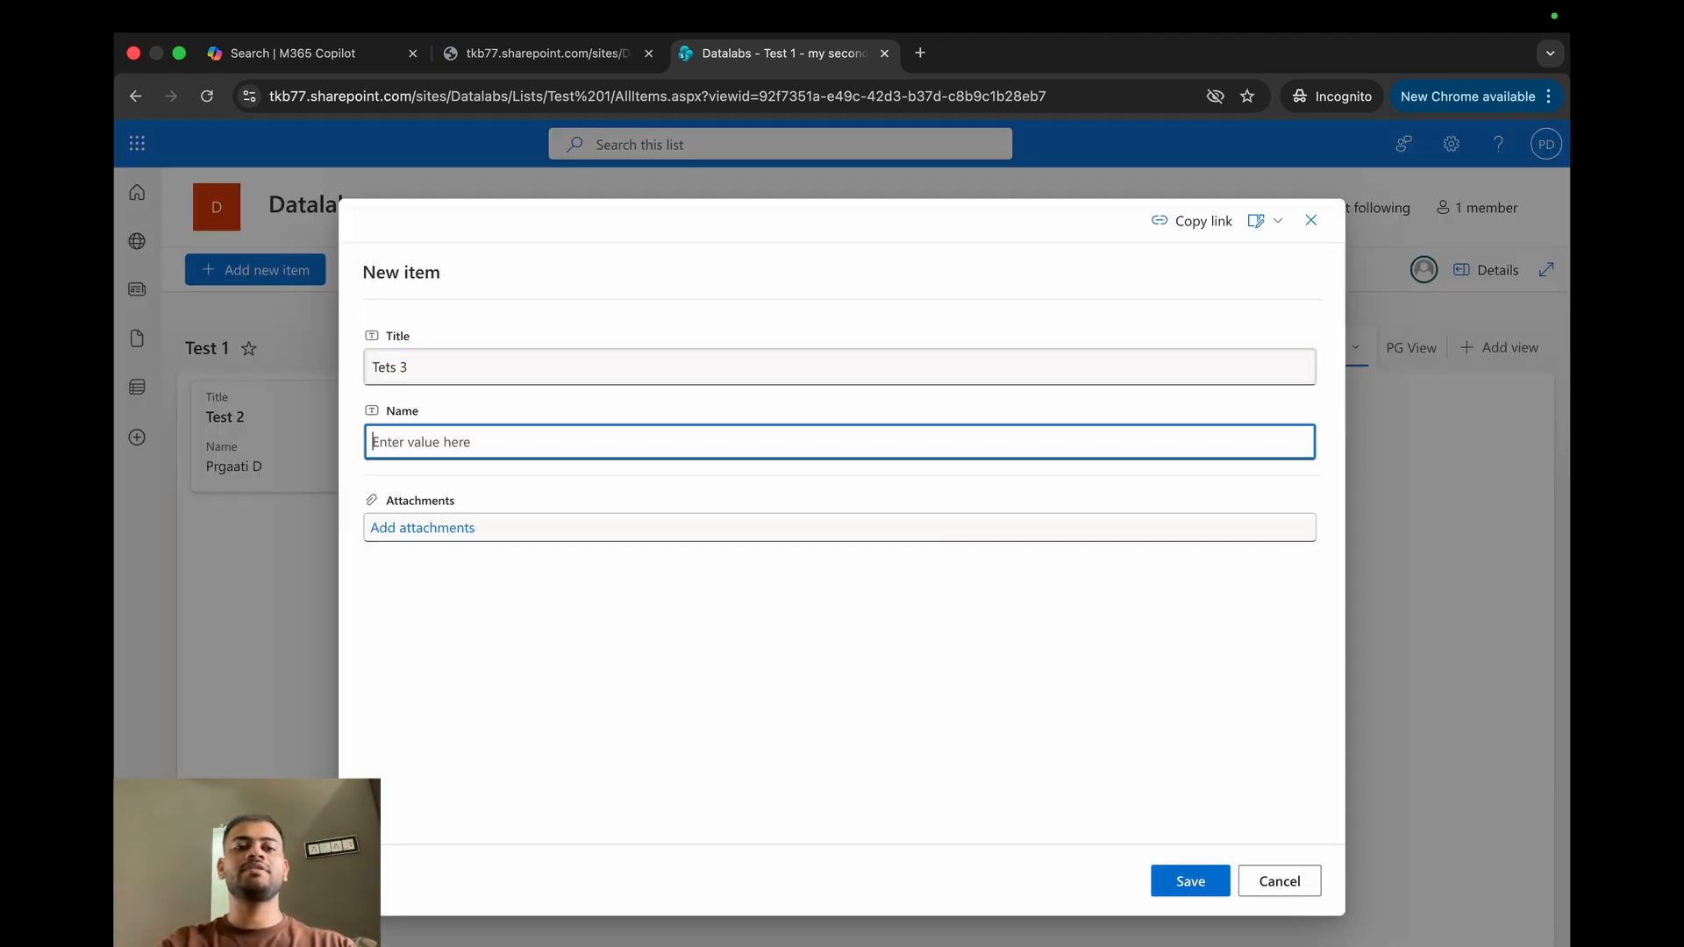
{"action": "type", "text": "Swa"}
{"action": "key", "text": "BackSpace"}
{"action": "key", "text": "BackSpace"}
{"action": "key", "text": "BackSpace"}
{"action": "type", "text": "Prags"}
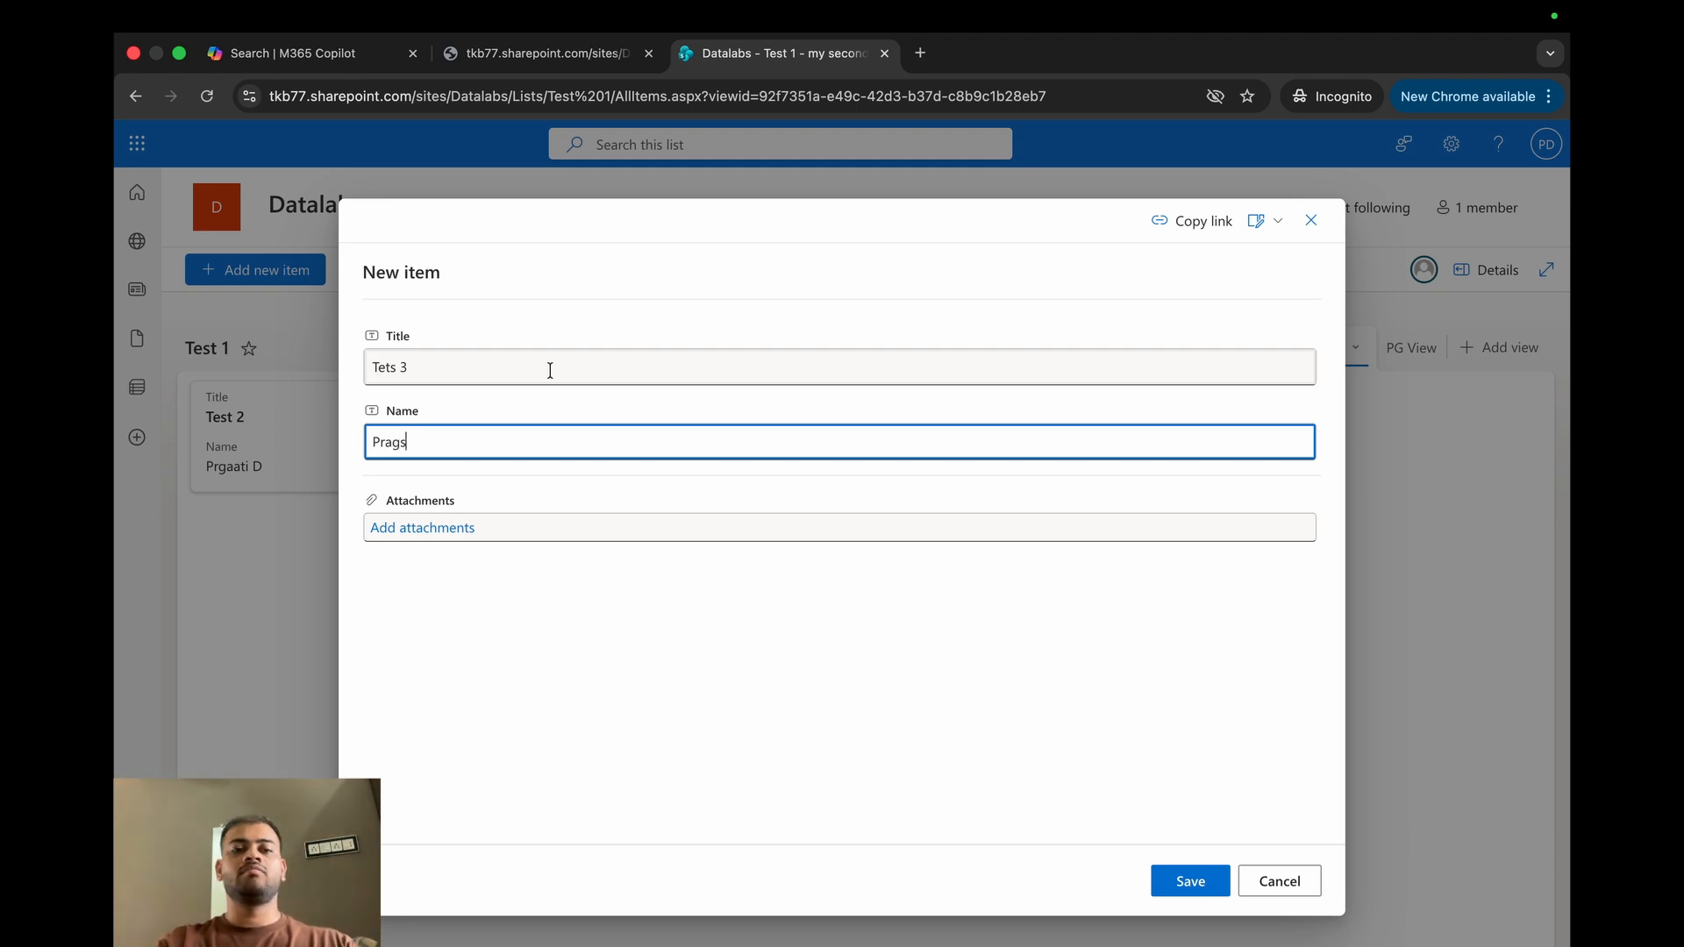
{"action": "left_click", "coordinate": [1189, 881]}
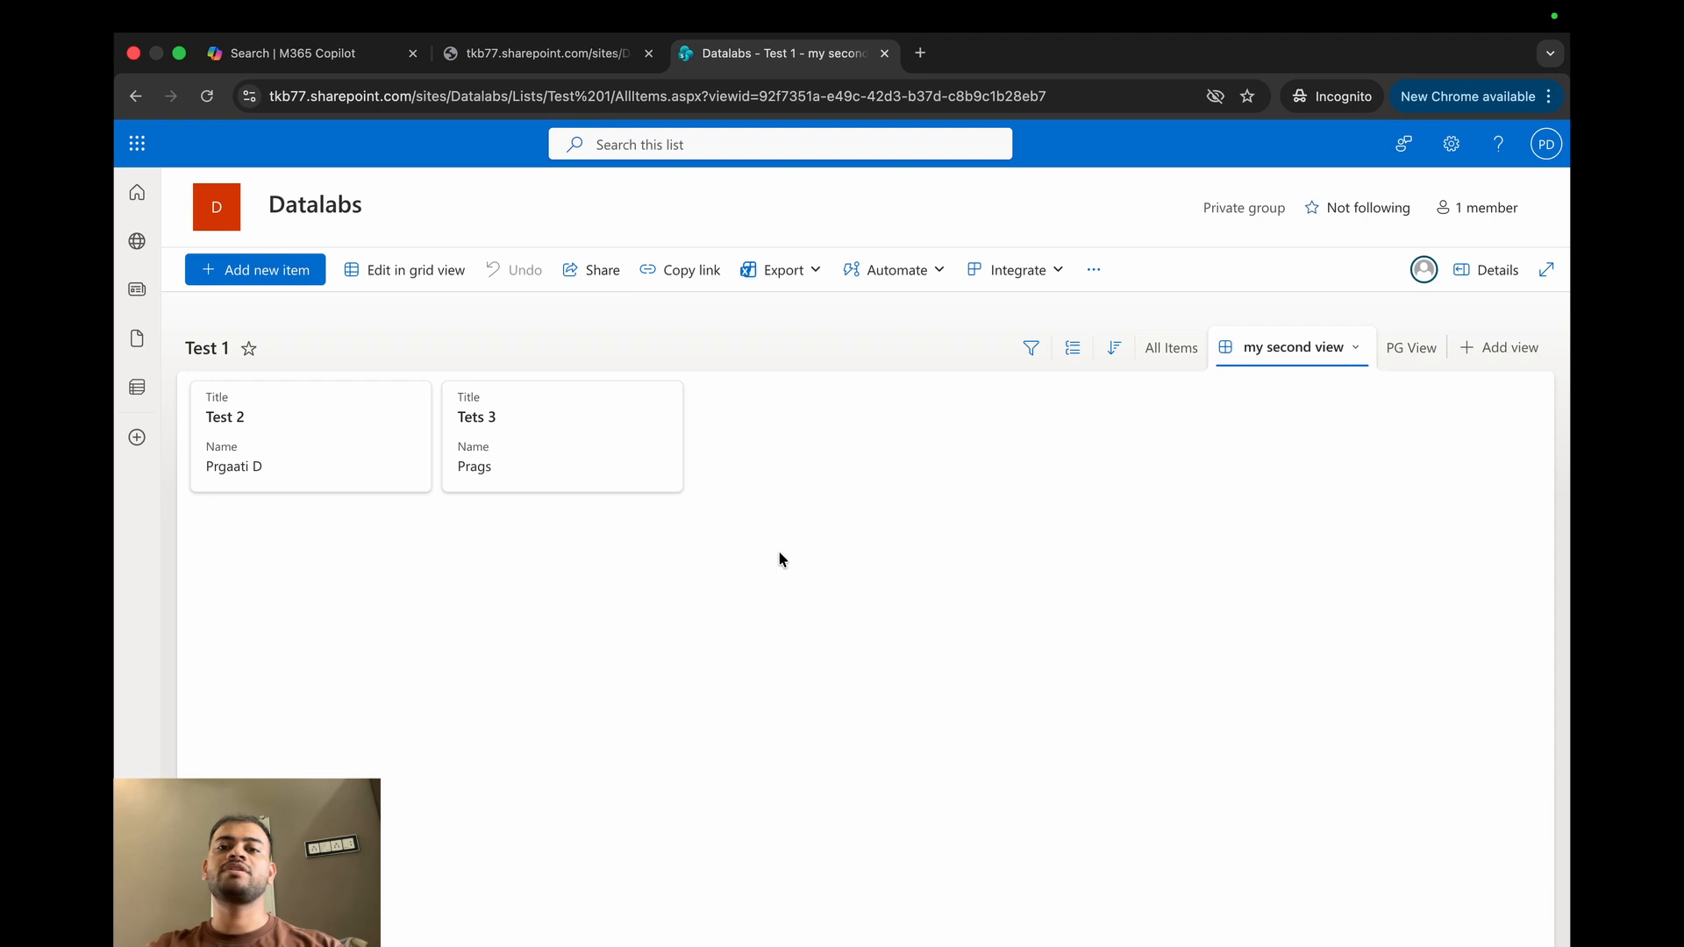
Step: Compare the settings options of the Contribute user and the site owner, and open the Datalabs site contents in the owner's browser window
{"action": "left_click", "coordinate": [1451, 145]}
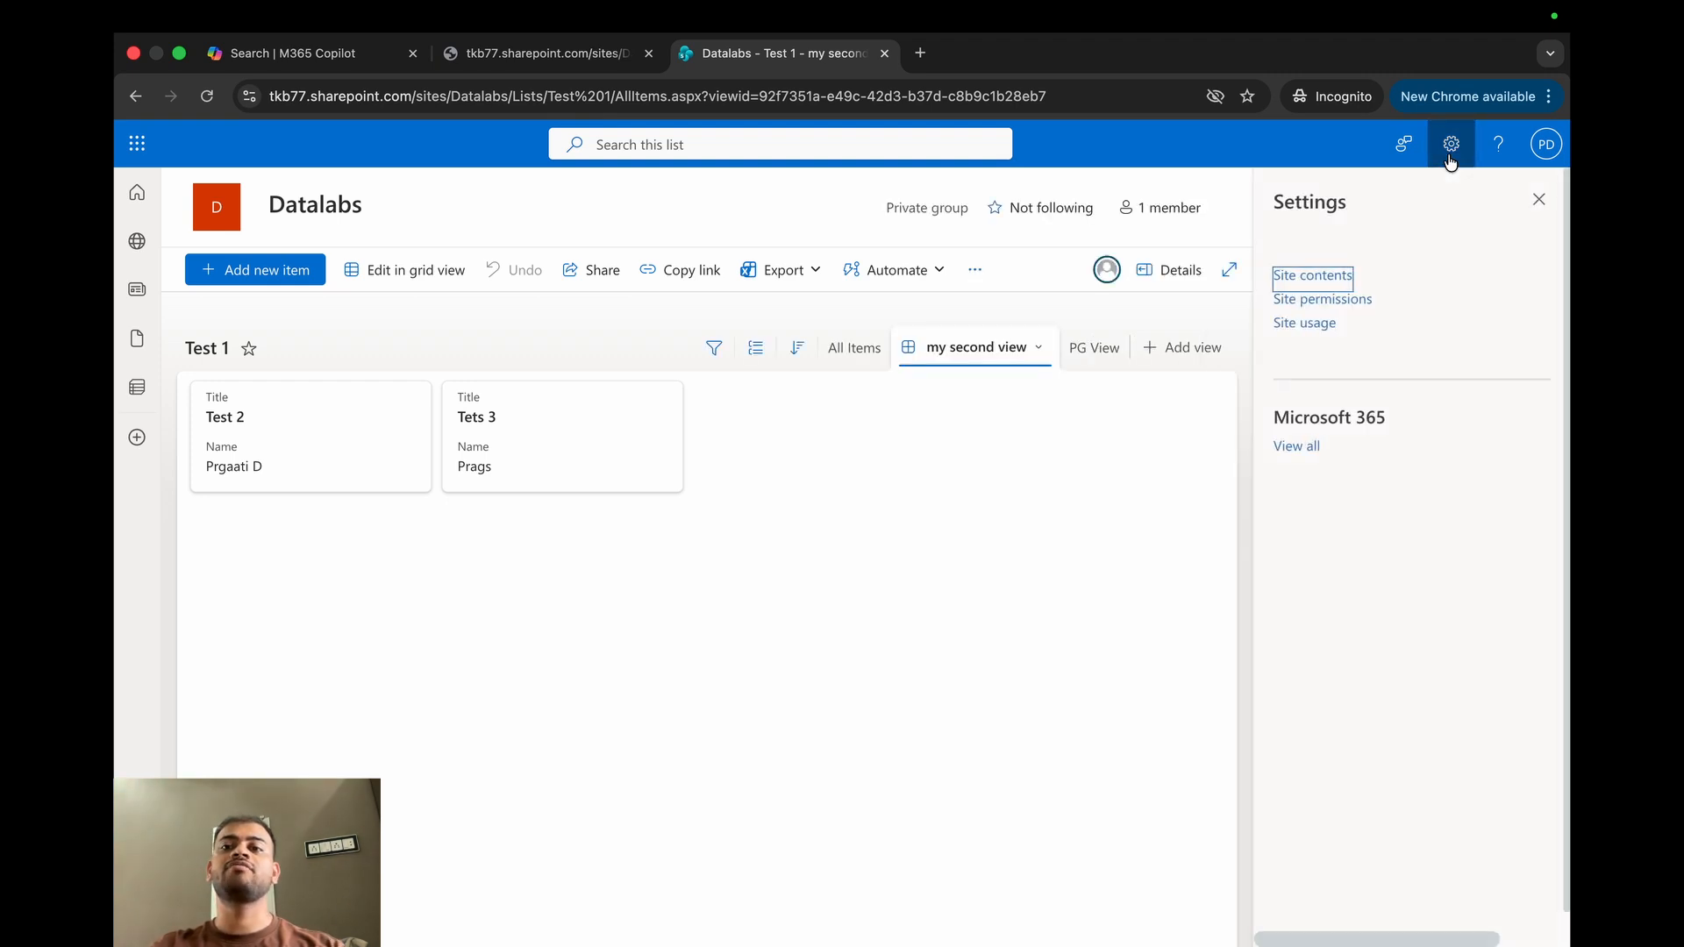
{"action": "key", "text": "ctrl+Left"}
{"action": "key", "text": "ctrl+Left"}
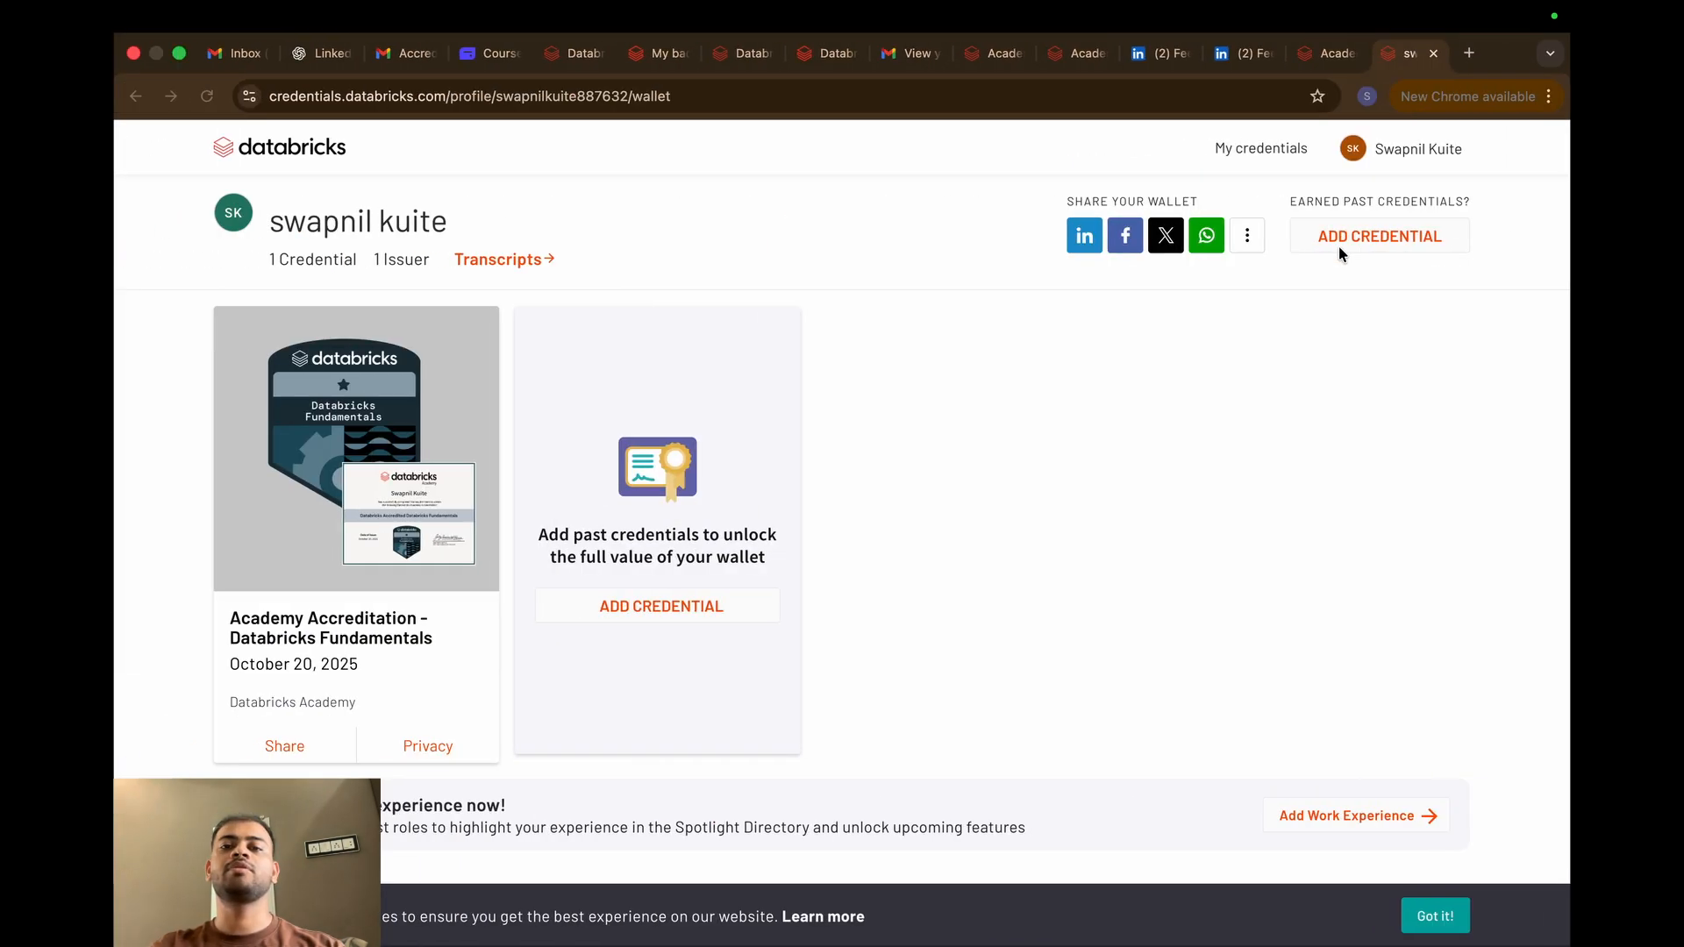
{"action": "left_click", "coordinate": [1454, 153]}
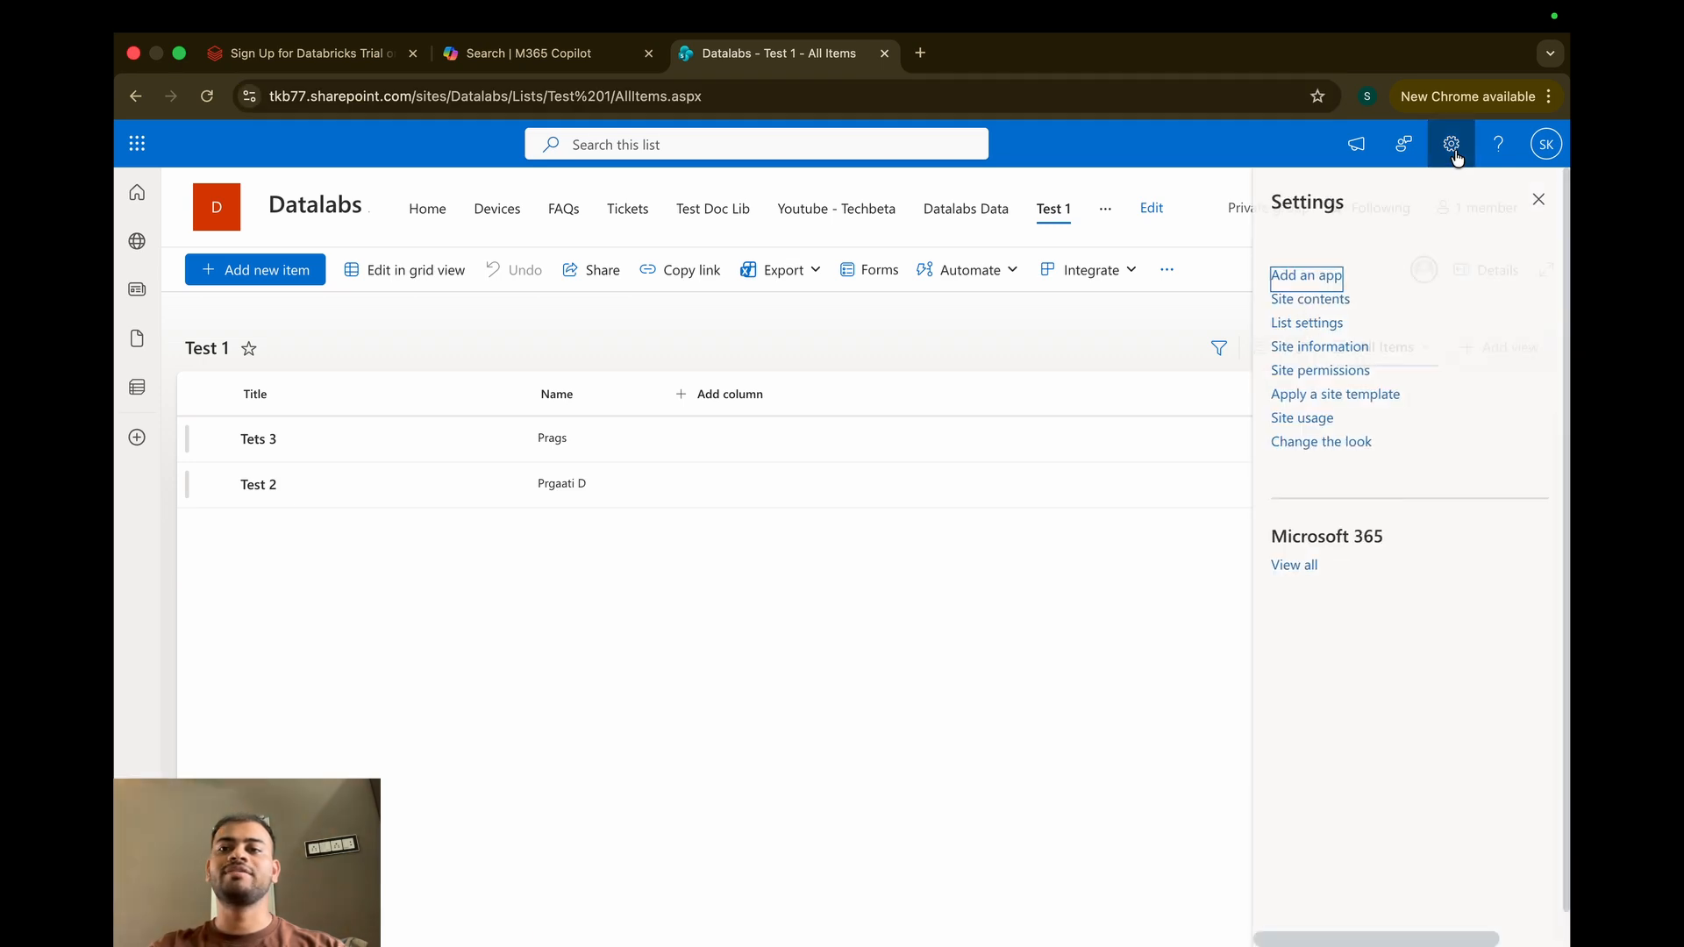
{"action": "left_click", "coordinate": [1316, 305]}
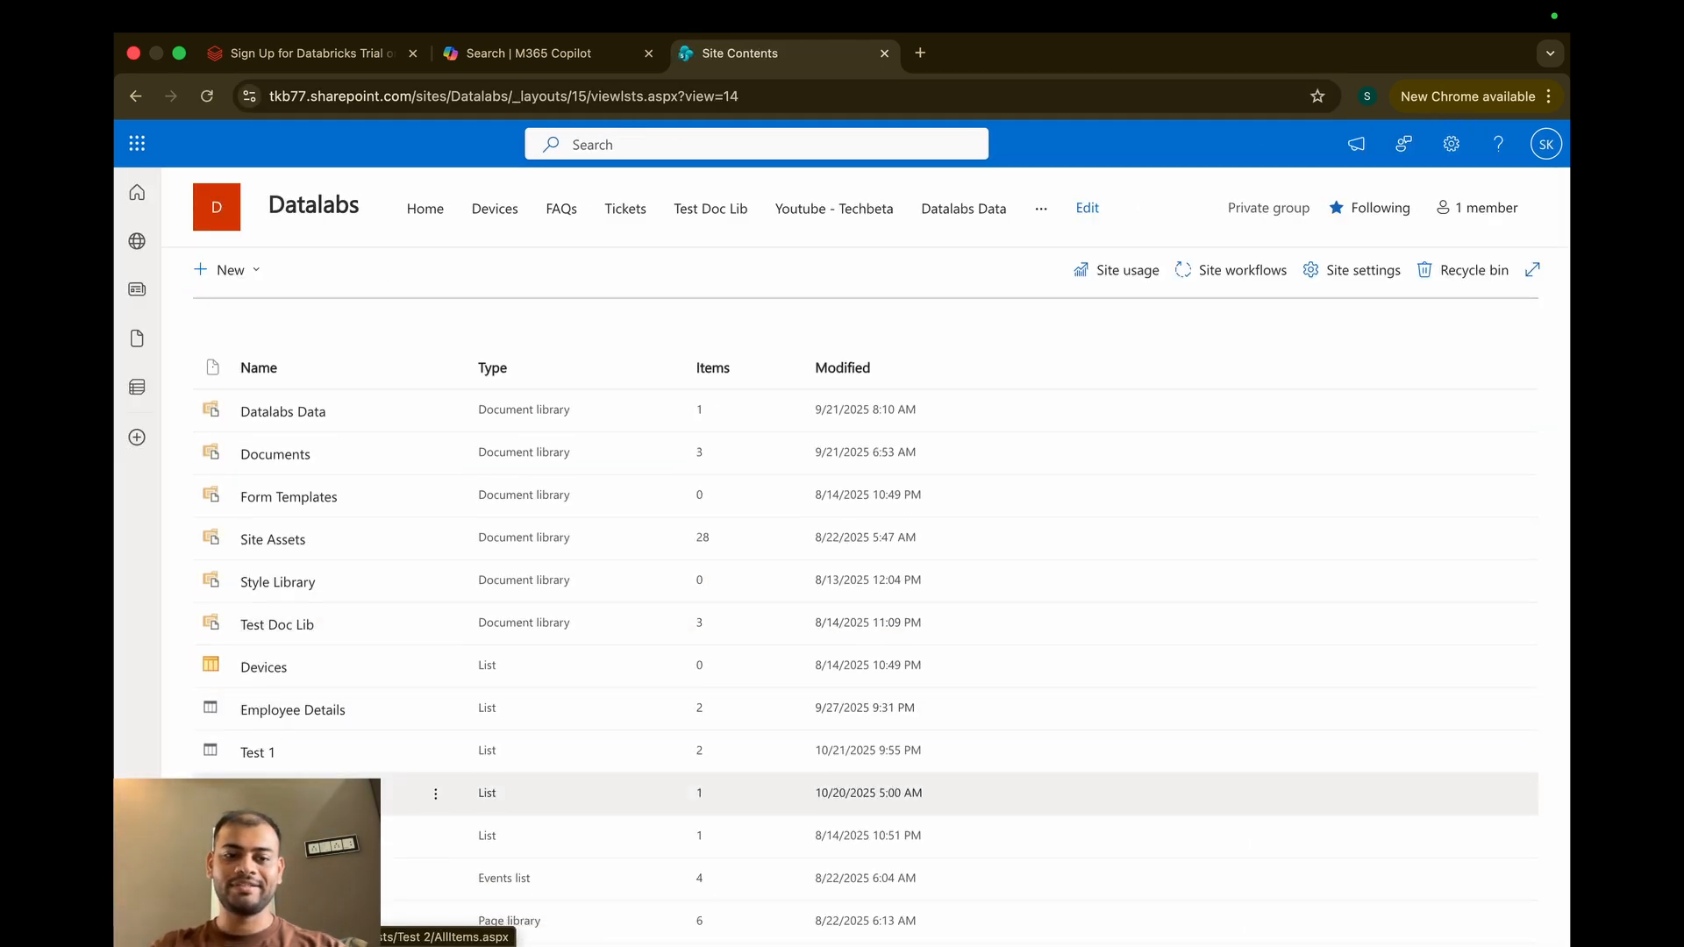
Step: Switch back to the Contribute user's incognito window and try to open the Datalabs site contents from that account
{"action": "key", "text": "ctrl+Right"}
{"action": "key", "text": "ctrl+Right"}
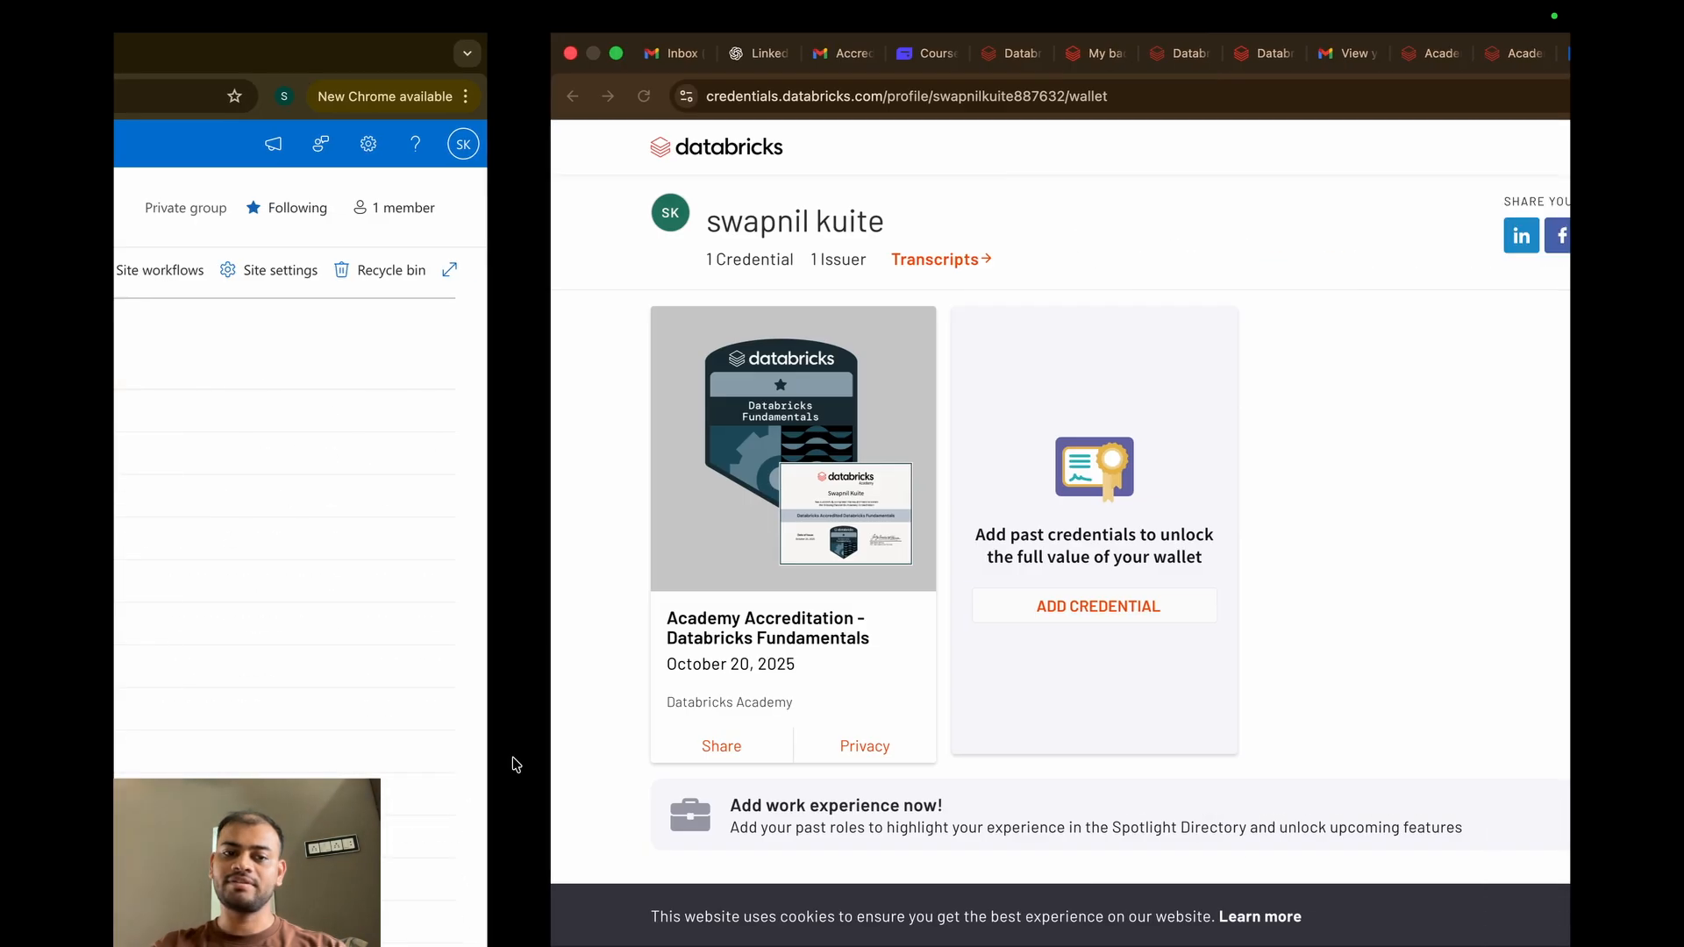
{"action": "left_click", "coordinate": [1323, 276]}
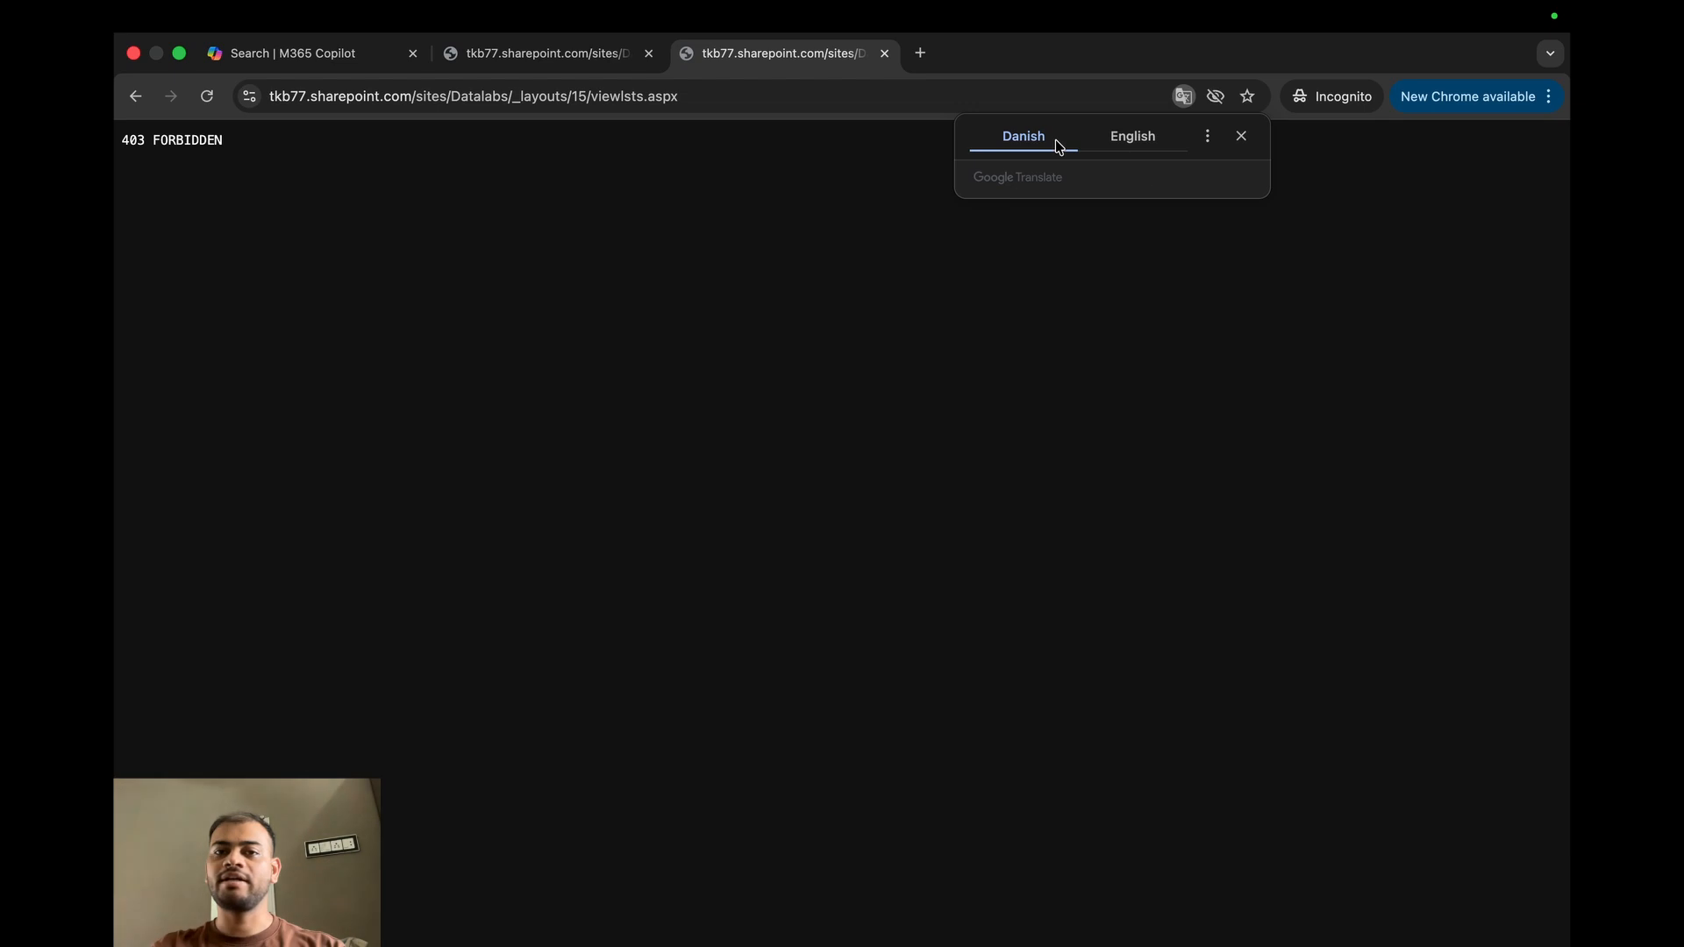
{"action": "left_click", "coordinate": [686, 296]}
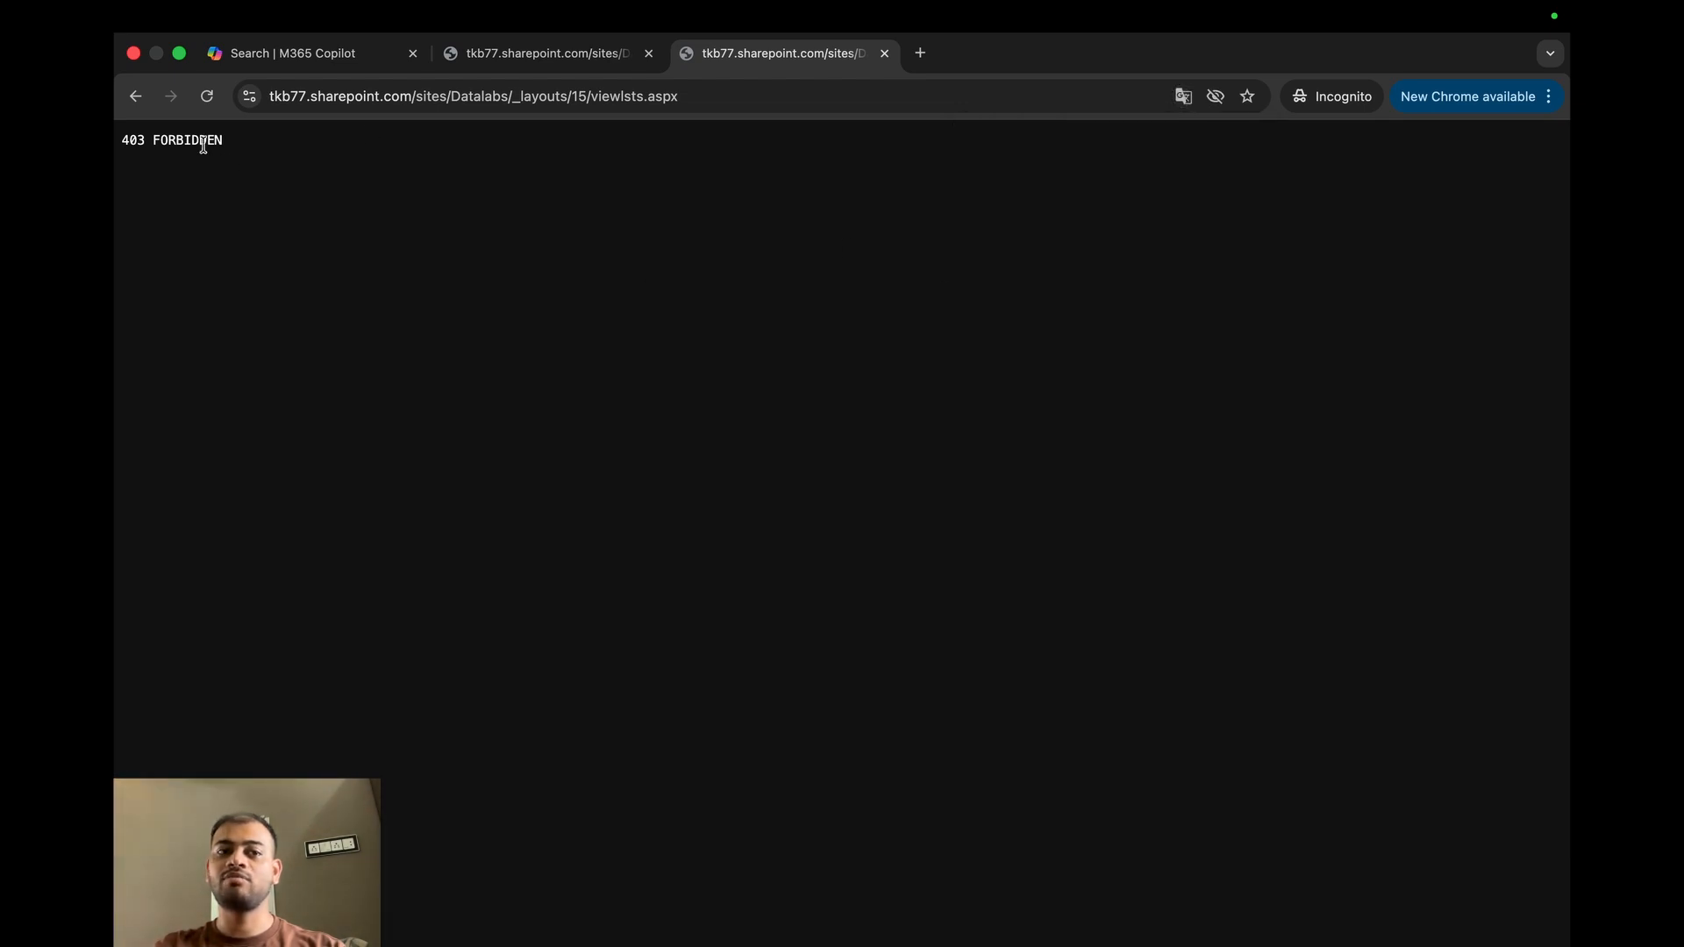